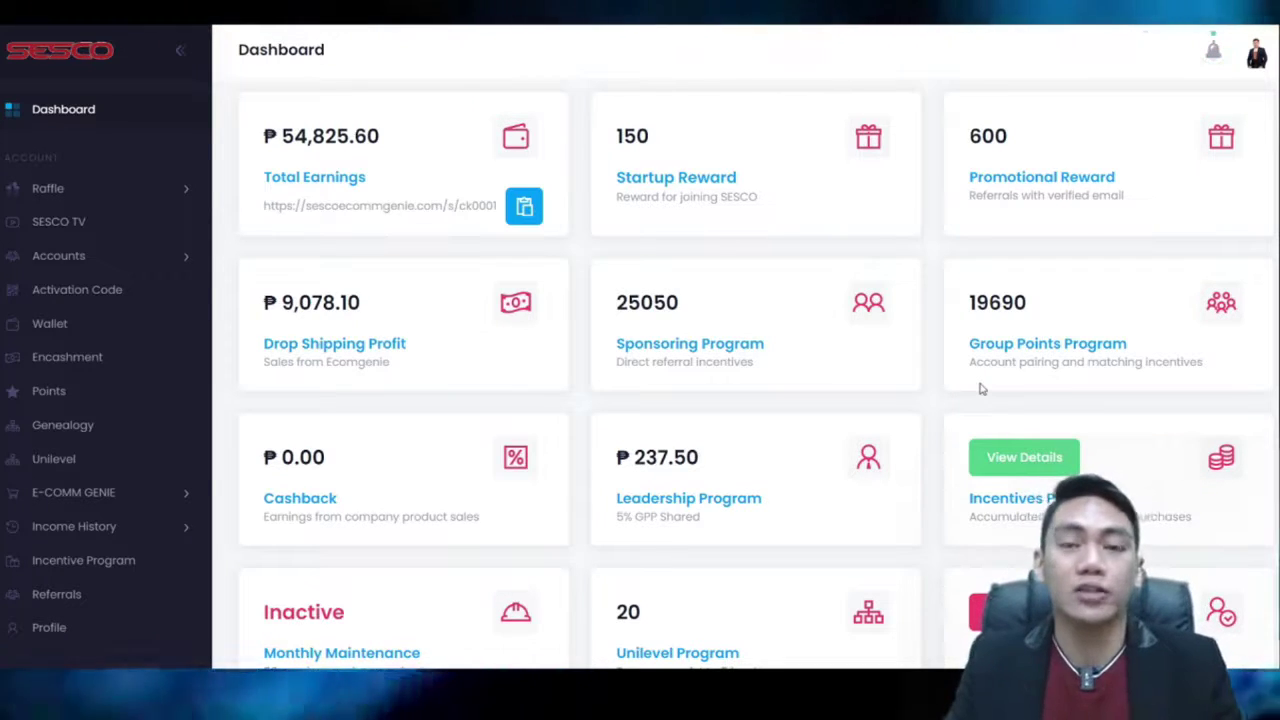
# Open the Points page and check the current points balance
pyautogui.scroll(-1, 135, 409)
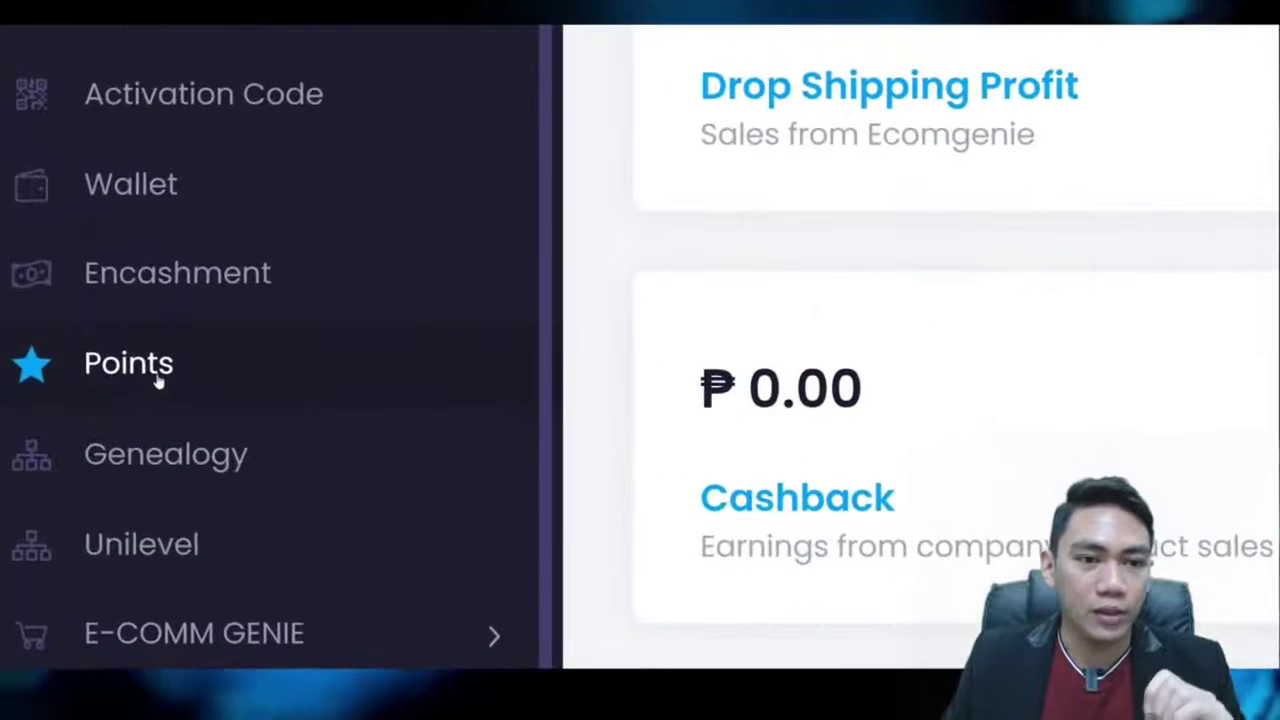
pyautogui.click(346, 362)
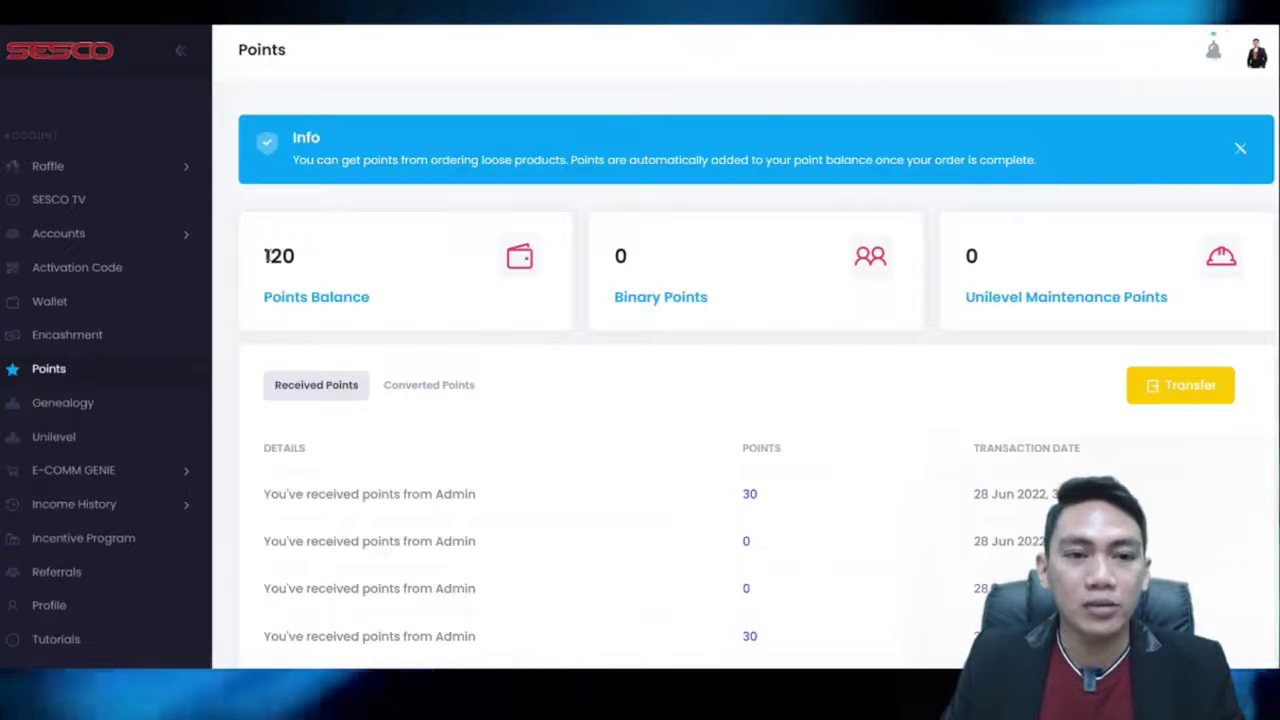
pyautogui.moveTo(266, 256); pyautogui.dragTo(334, 257)
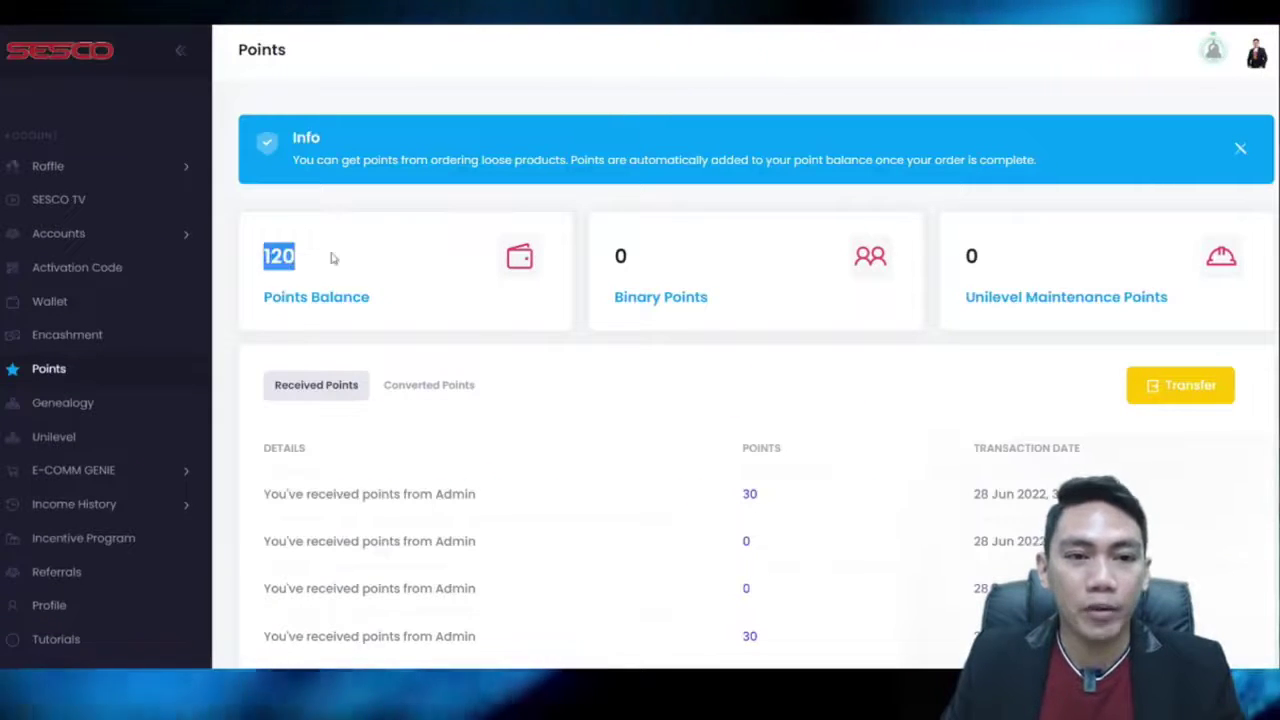
pyautogui.click(334, 257)
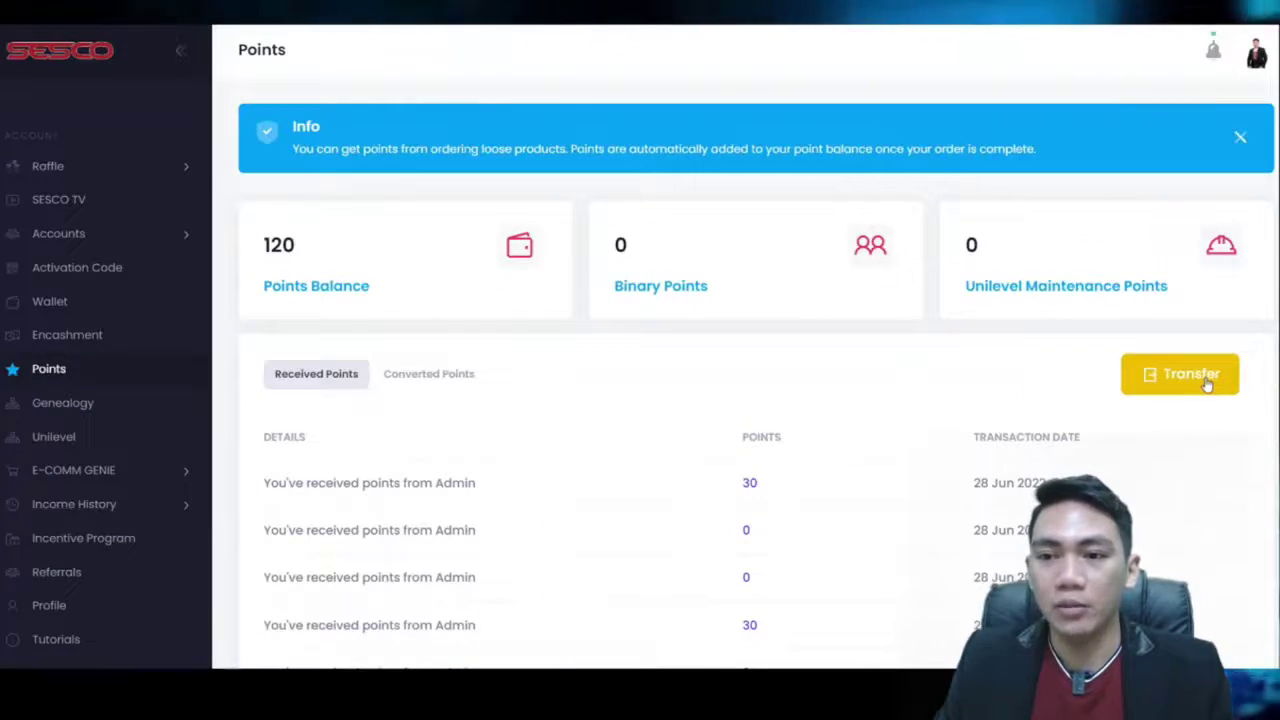
# Start a points transfer with Unilevel Maintenance Points as the destination and read its transfer reminders
pyautogui.click(1205, 380)
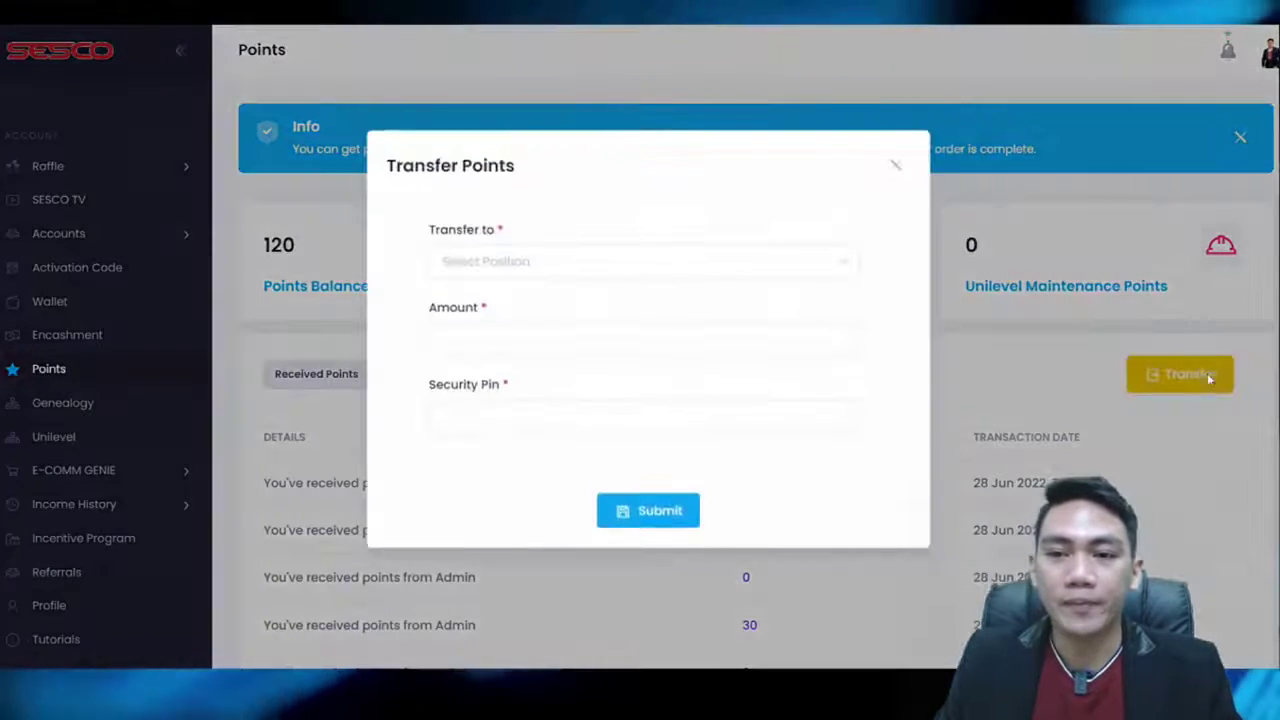
pyautogui.click(699, 267)
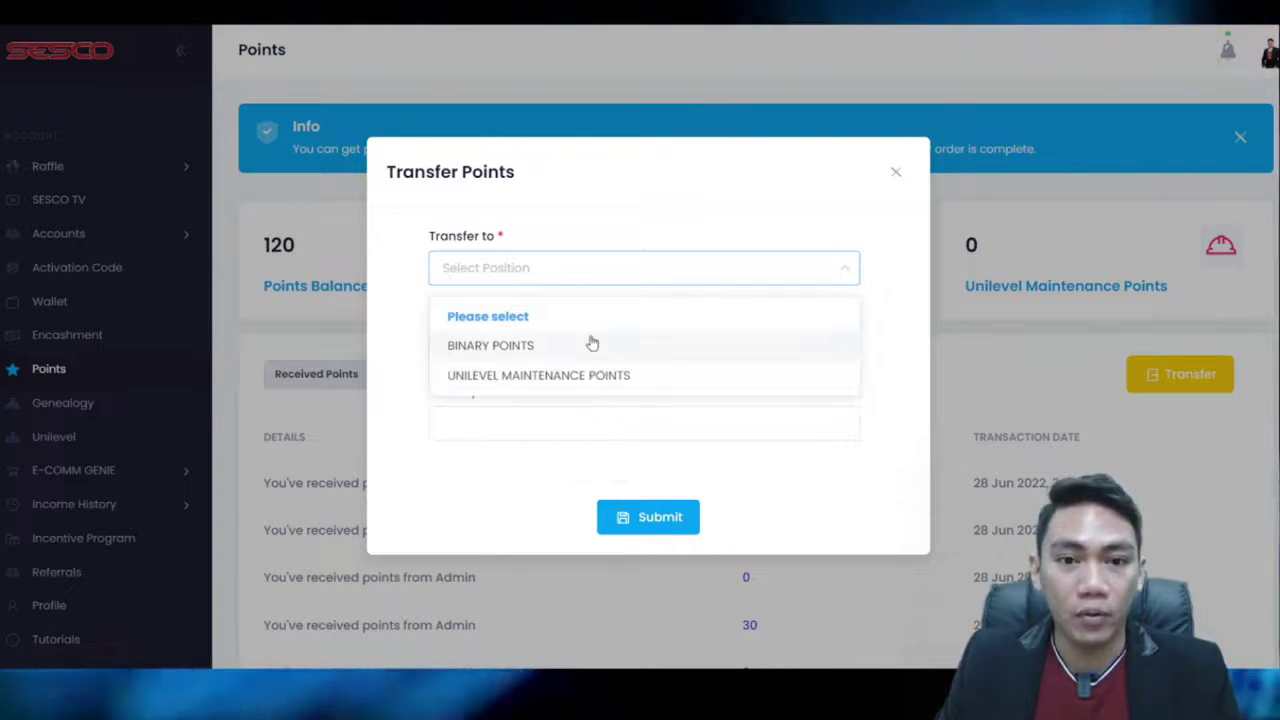
pyautogui.click(591, 373)
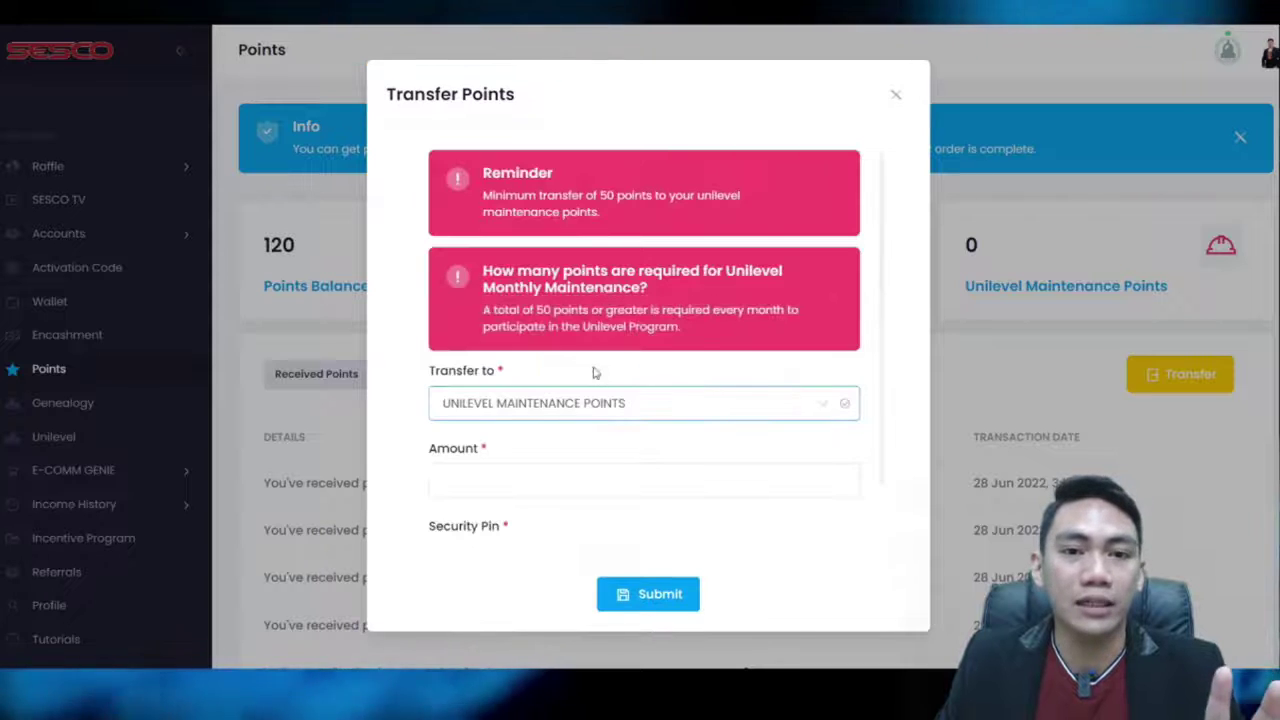
pyautogui.scroll(-1, 702, 337)
pyautogui.scroll(-1, 700, 334)
pyautogui.scroll(2, 704, 327)
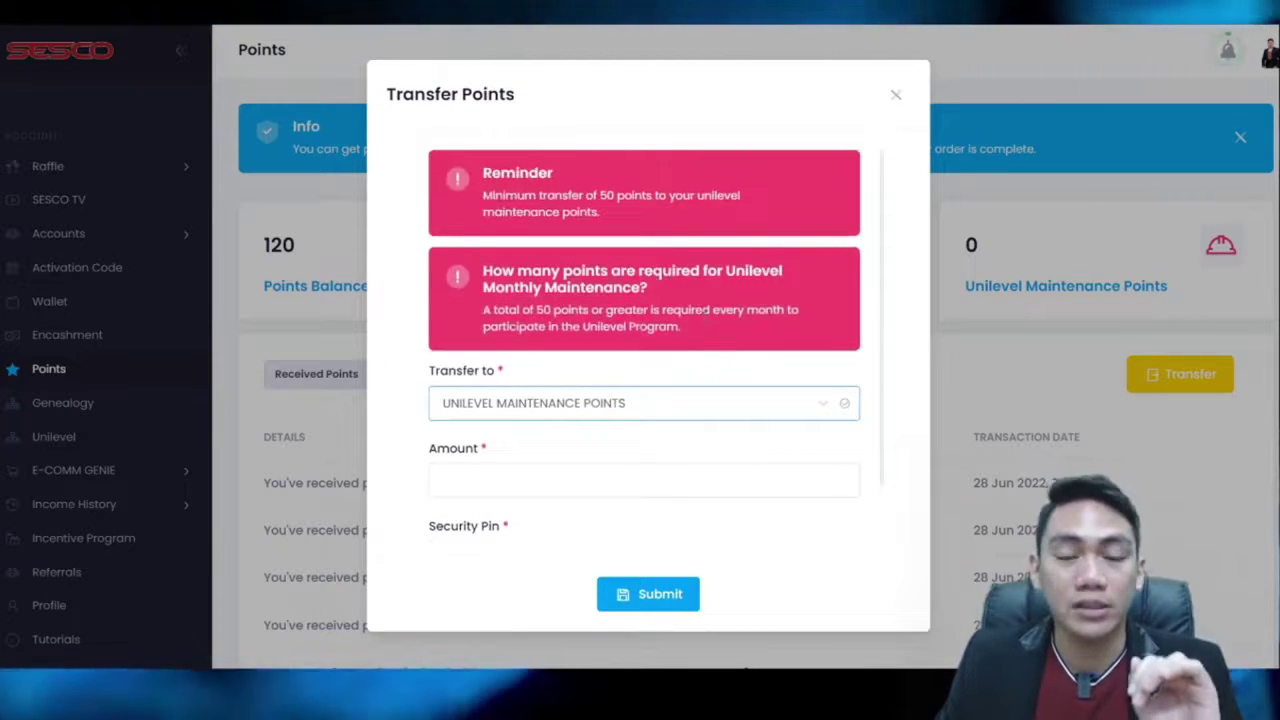
pyautogui.scroll(-1, 703, 314)
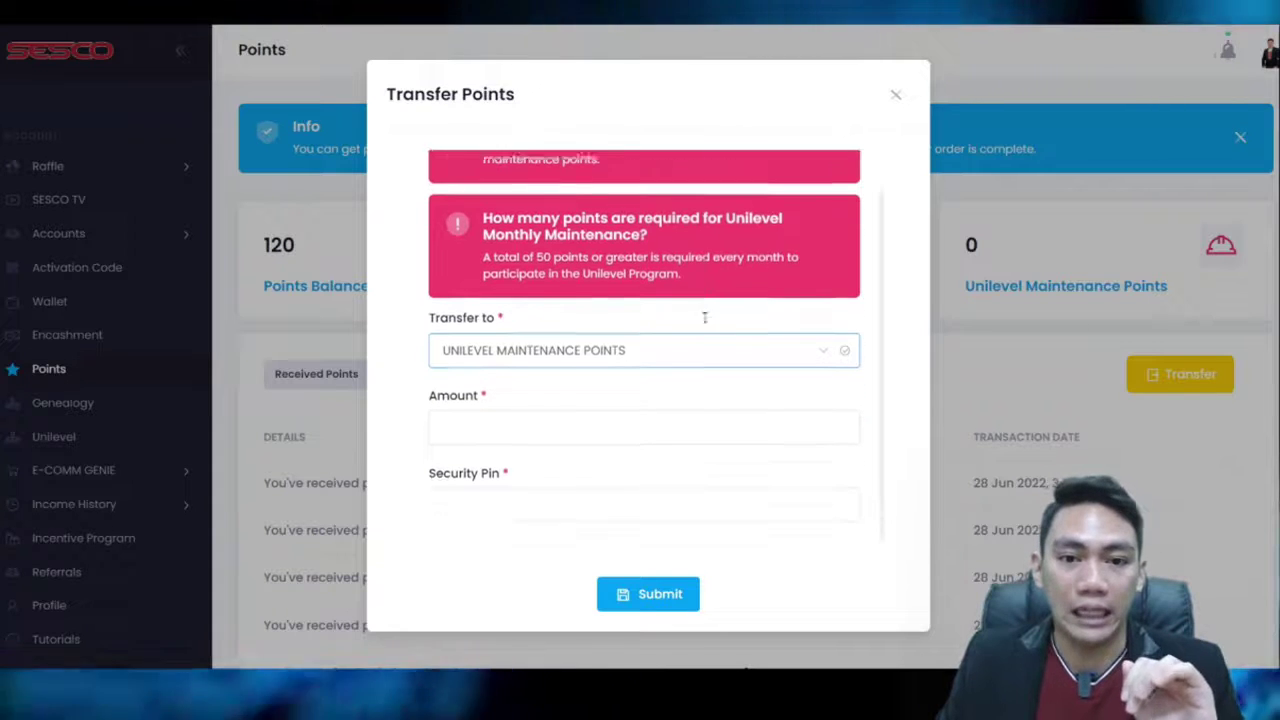
# Set the unilevel transfer amount to 50, go to the security PIN field, and close the form without submitting
pyautogui.click(520, 420)
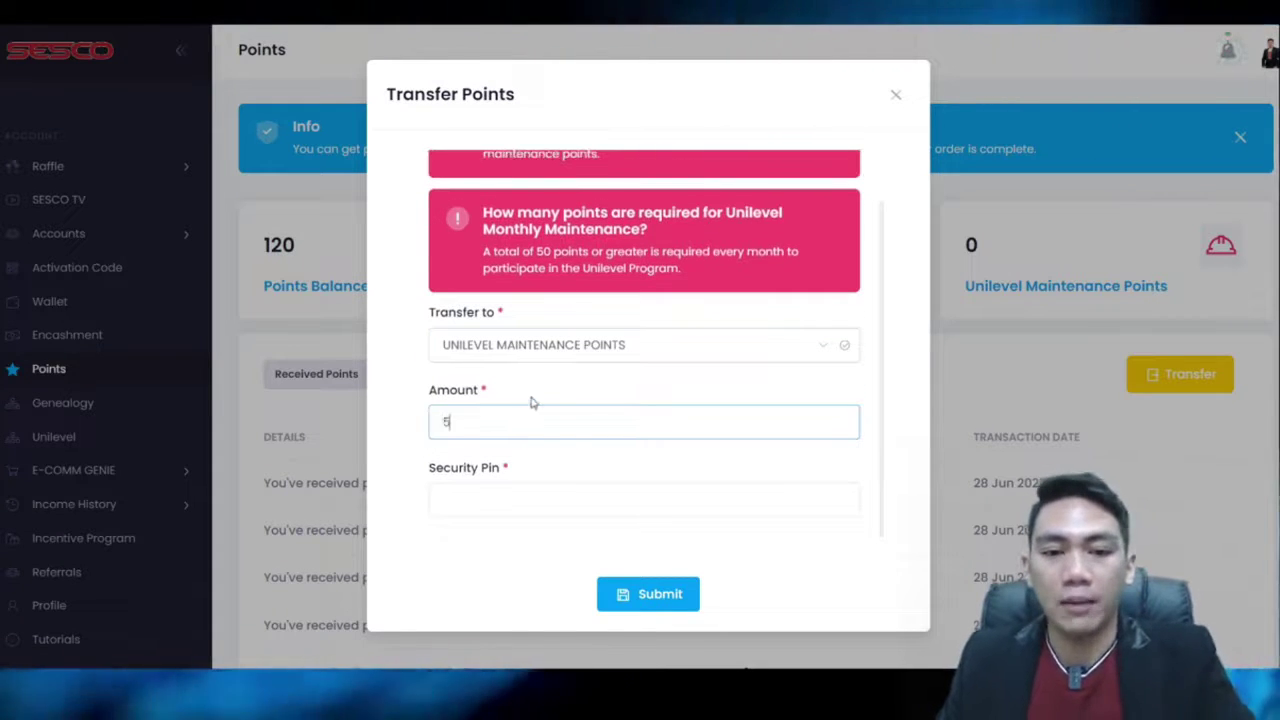
pyautogui.write('50')
pyautogui.click(521, 503)
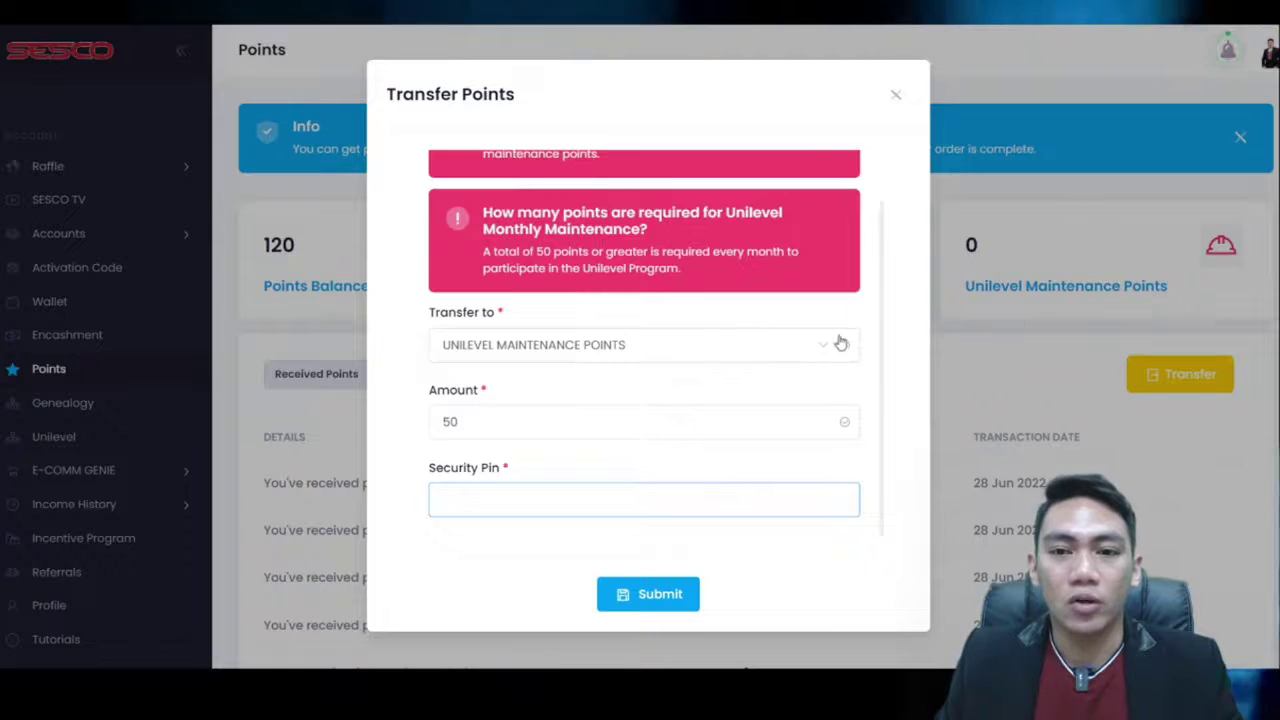
pyautogui.click(896, 95)
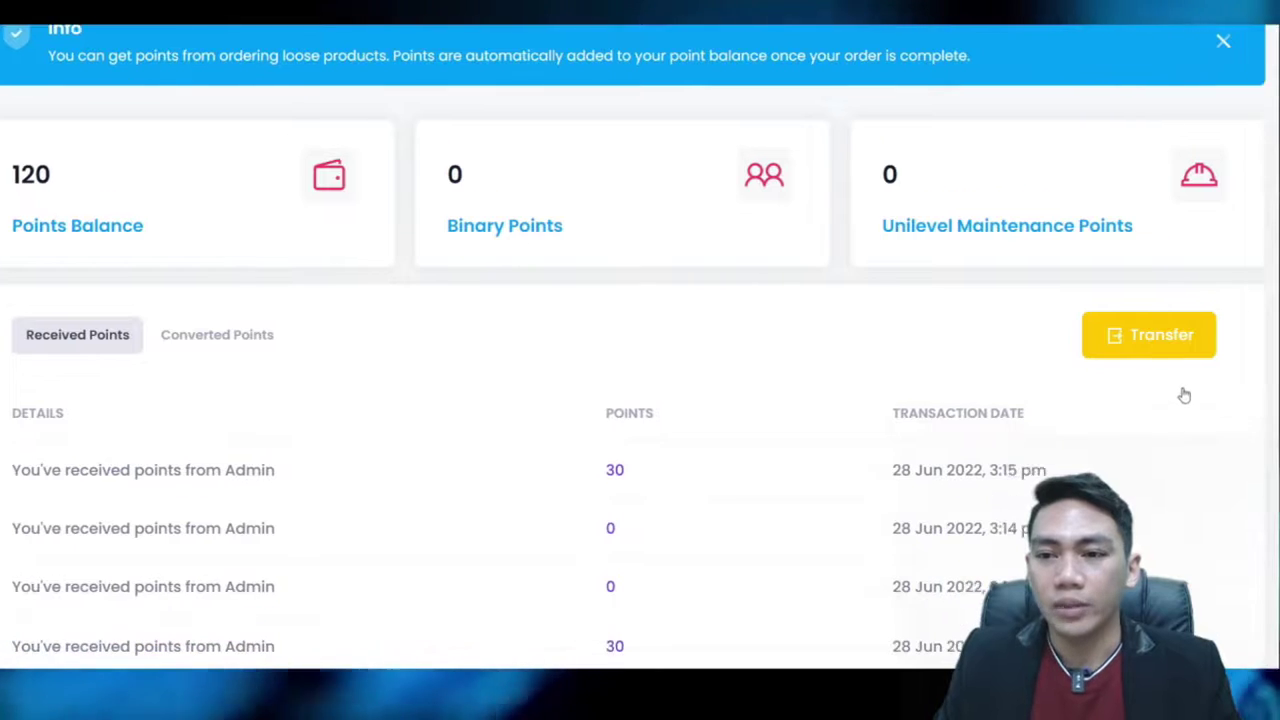
# Reopen the points transfer, change the destination to Binary Points, clear the amount, and close the form without submitting
pyautogui.click(1175, 343)
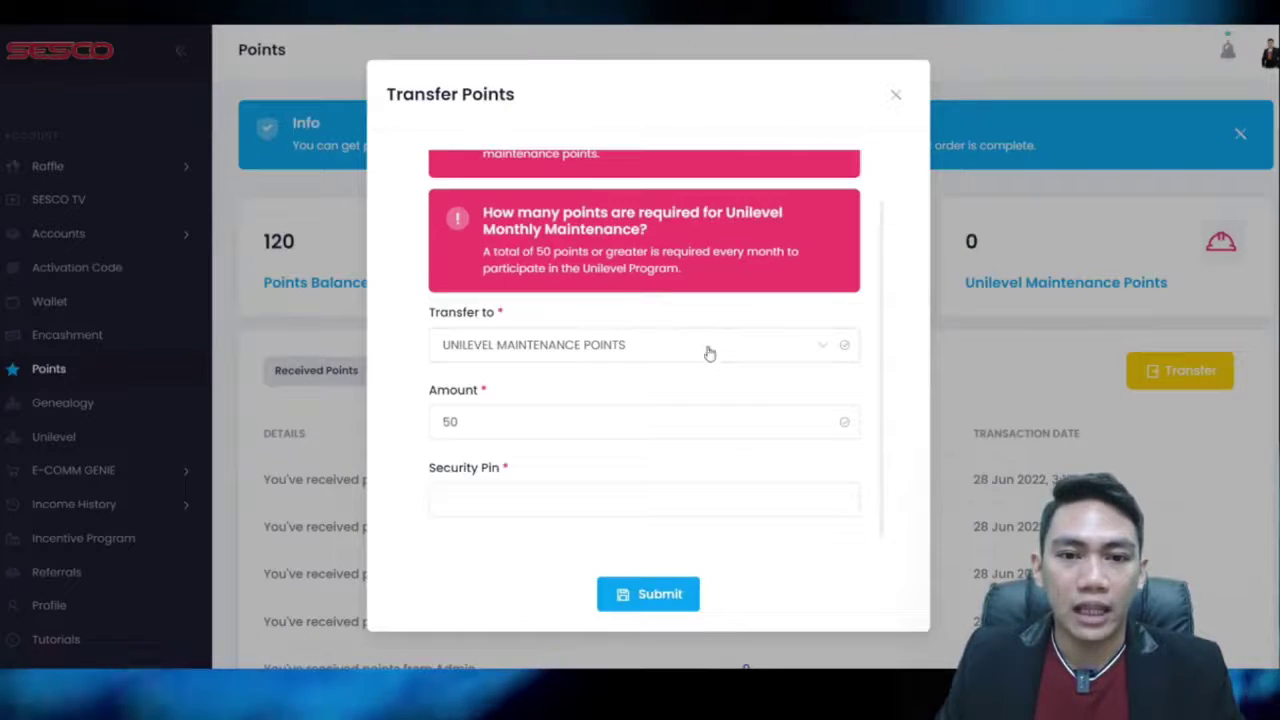
pyautogui.click(740, 351)
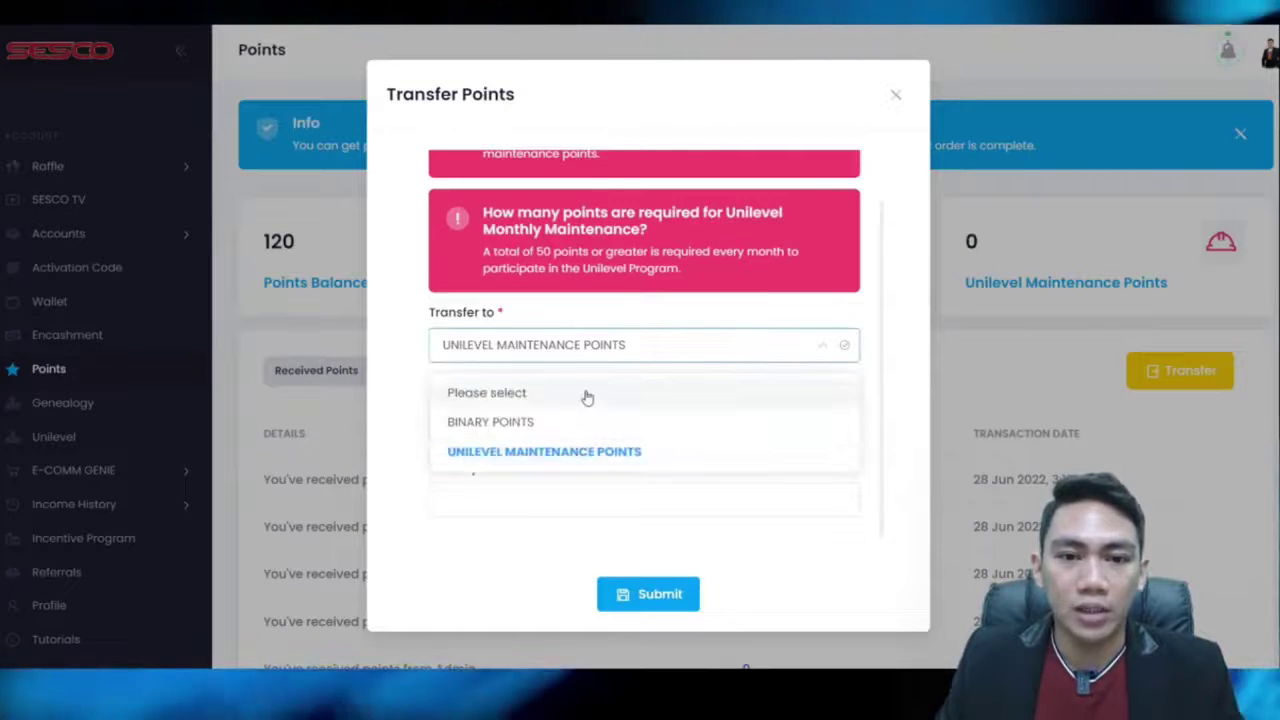
pyautogui.click(490, 422)
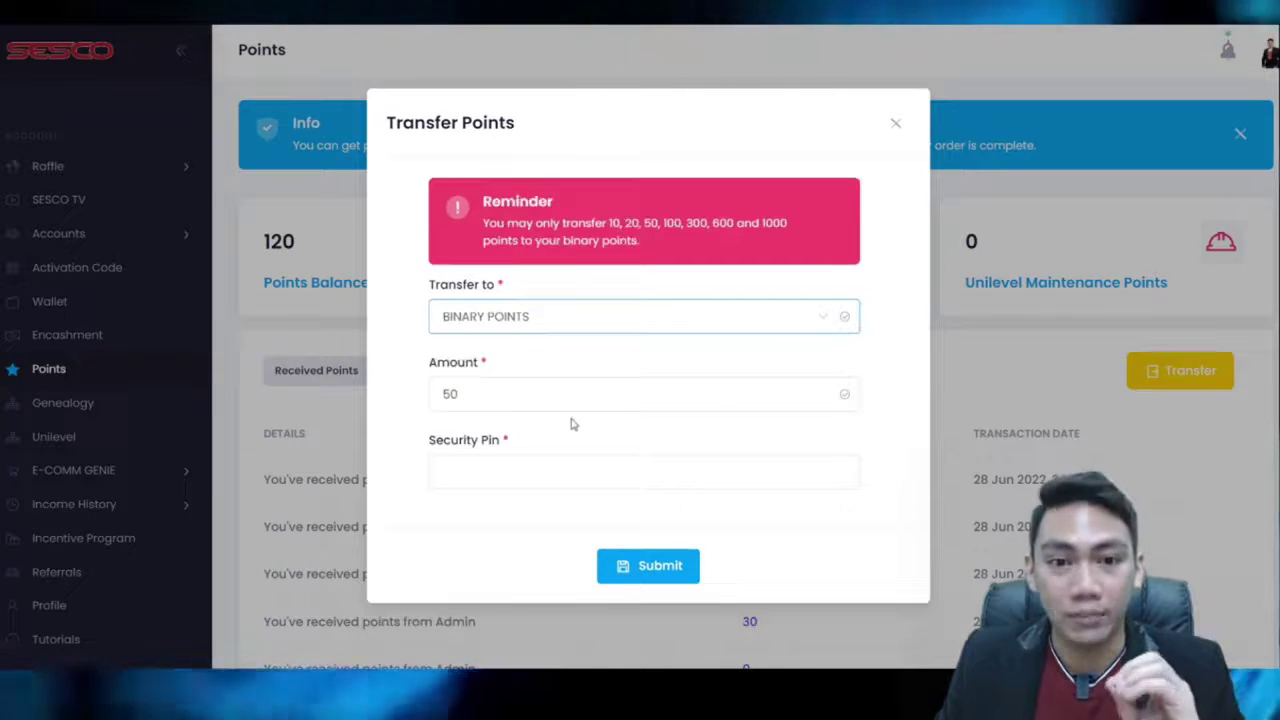
pyautogui.doubleClick(523, 397)
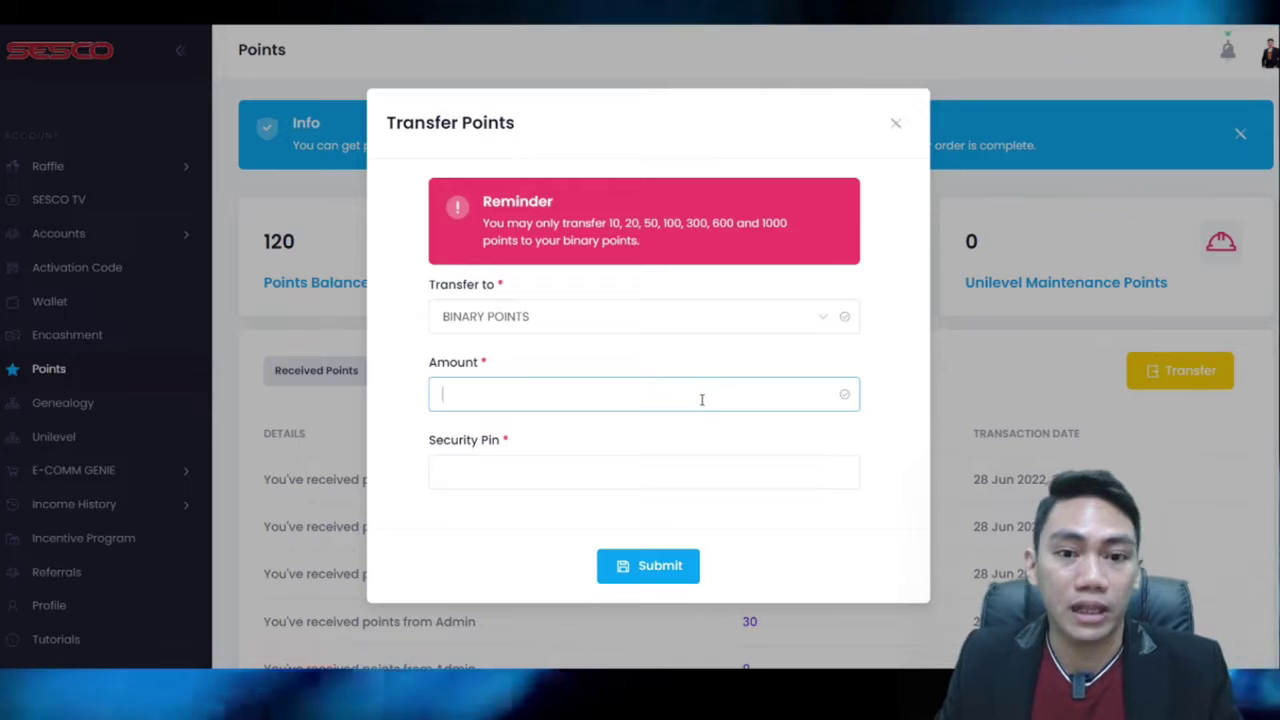
pyautogui.click(681, 473)
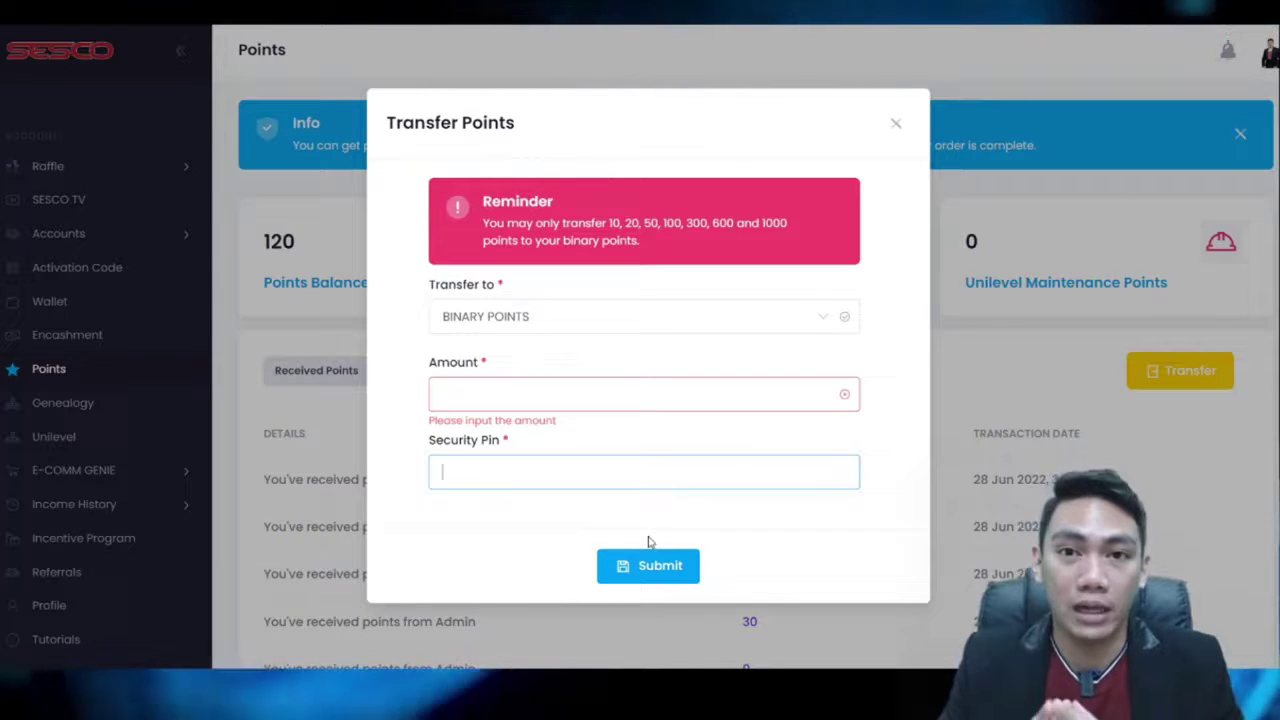
pyautogui.click(897, 125)
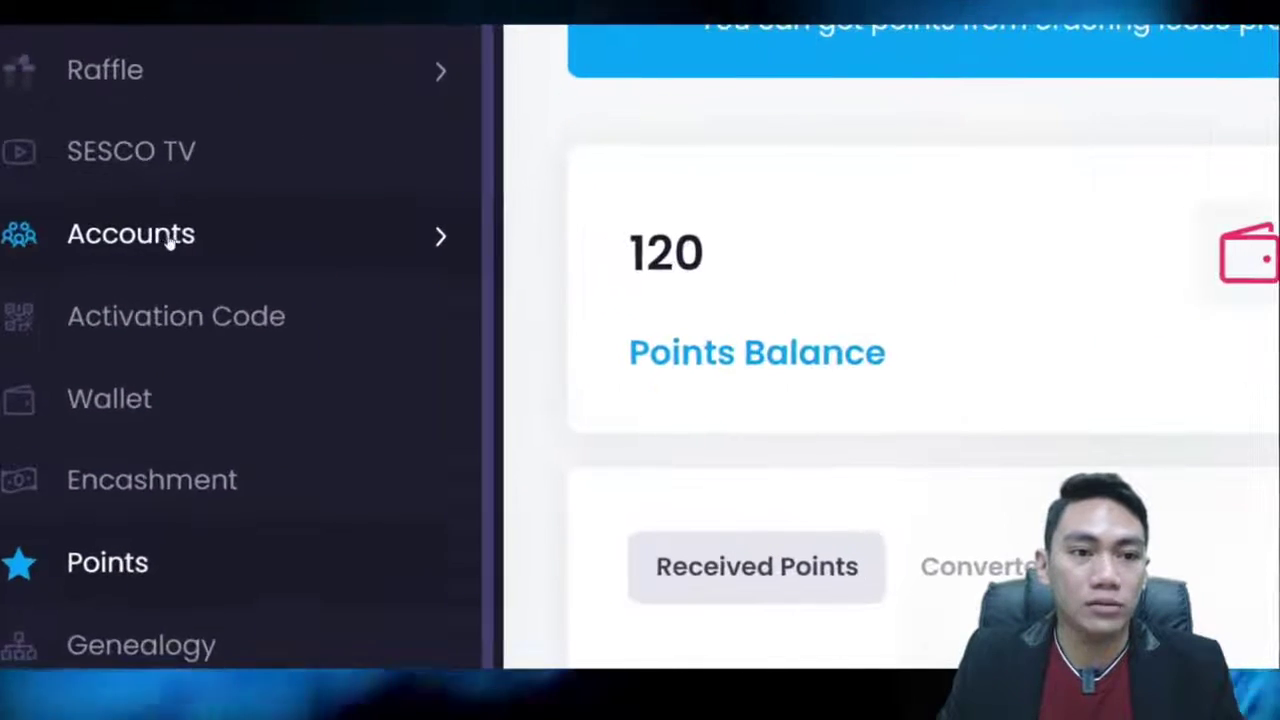
# Open the page for adding binary points to individual accounts
pyautogui.click(72, 237)
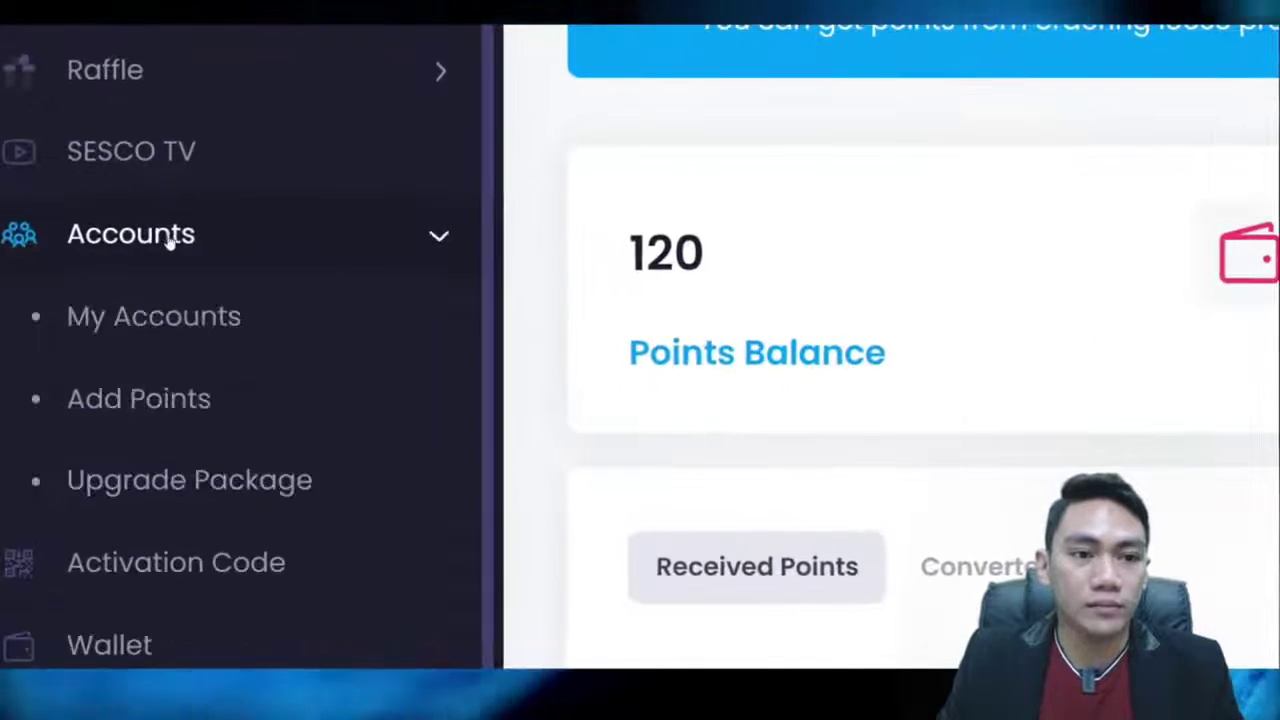
pyautogui.scroll(-1, 175, 245)
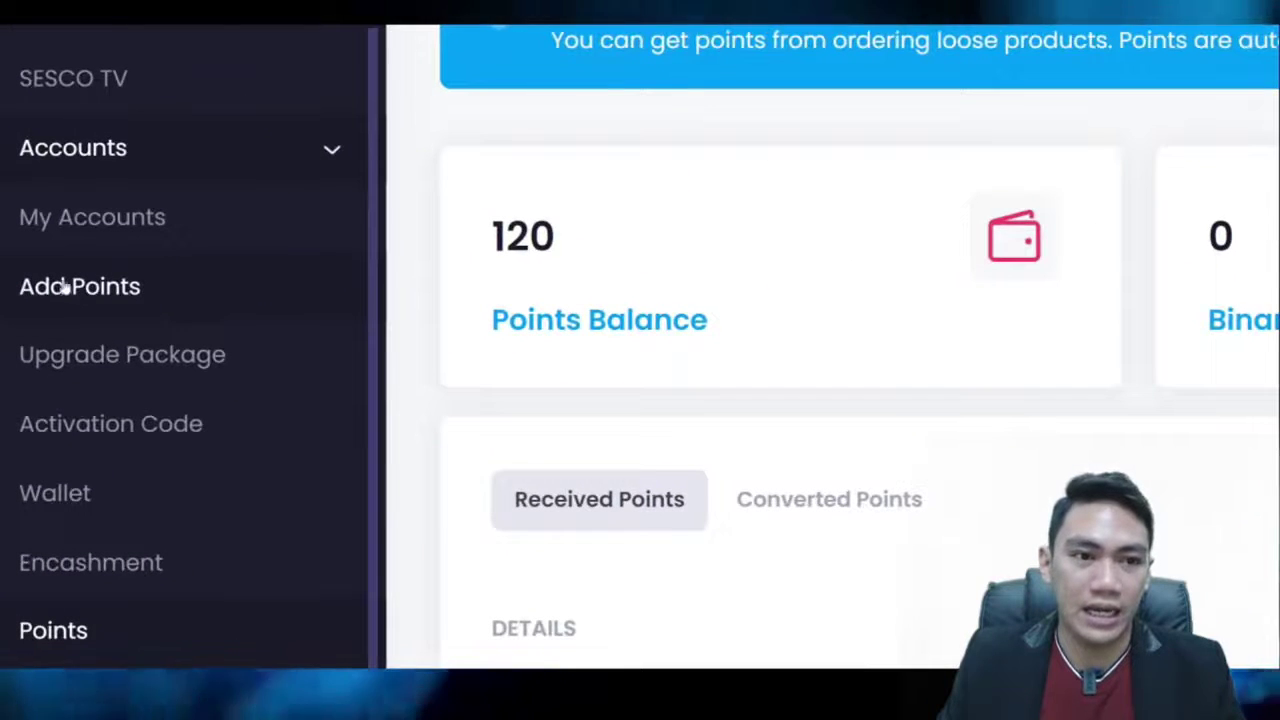
pyautogui.click(84, 289)
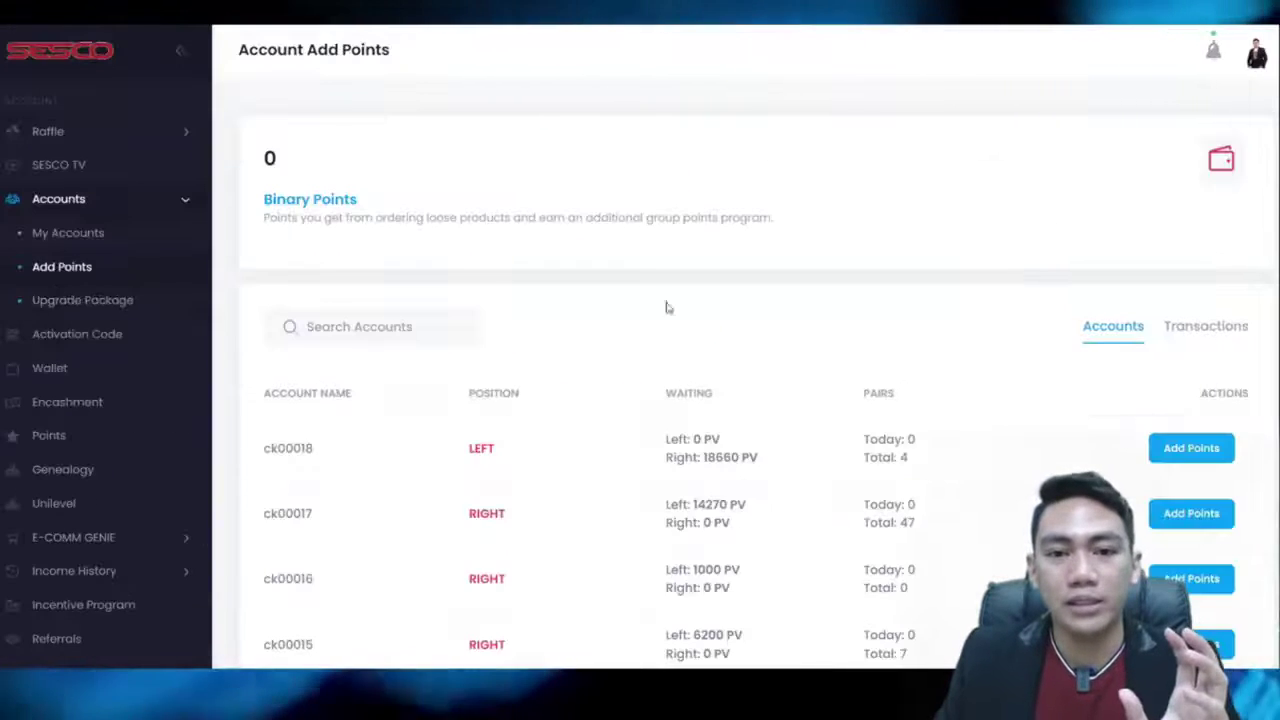
# Look through the account list up to its last page and return to the first page
pyautogui.scroll(-2, 667, 308)
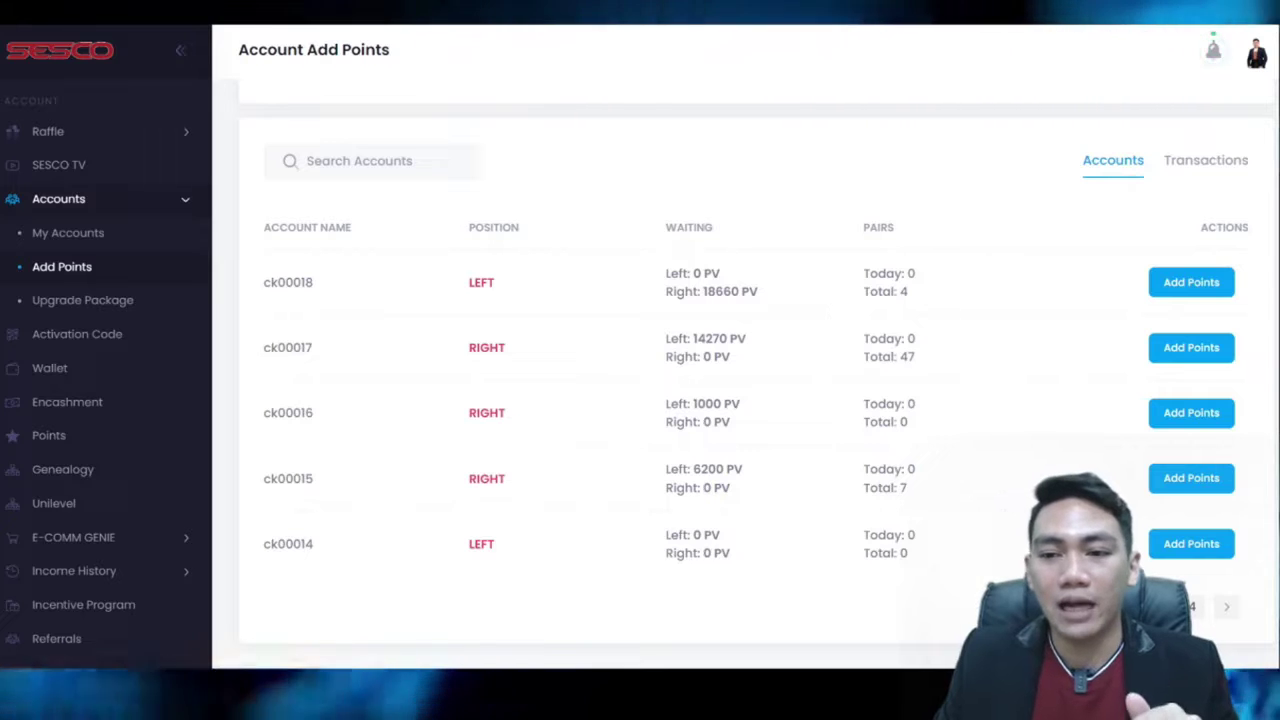
pyautogui.click(1226, 606)
pyautogui.click(1226, 606)
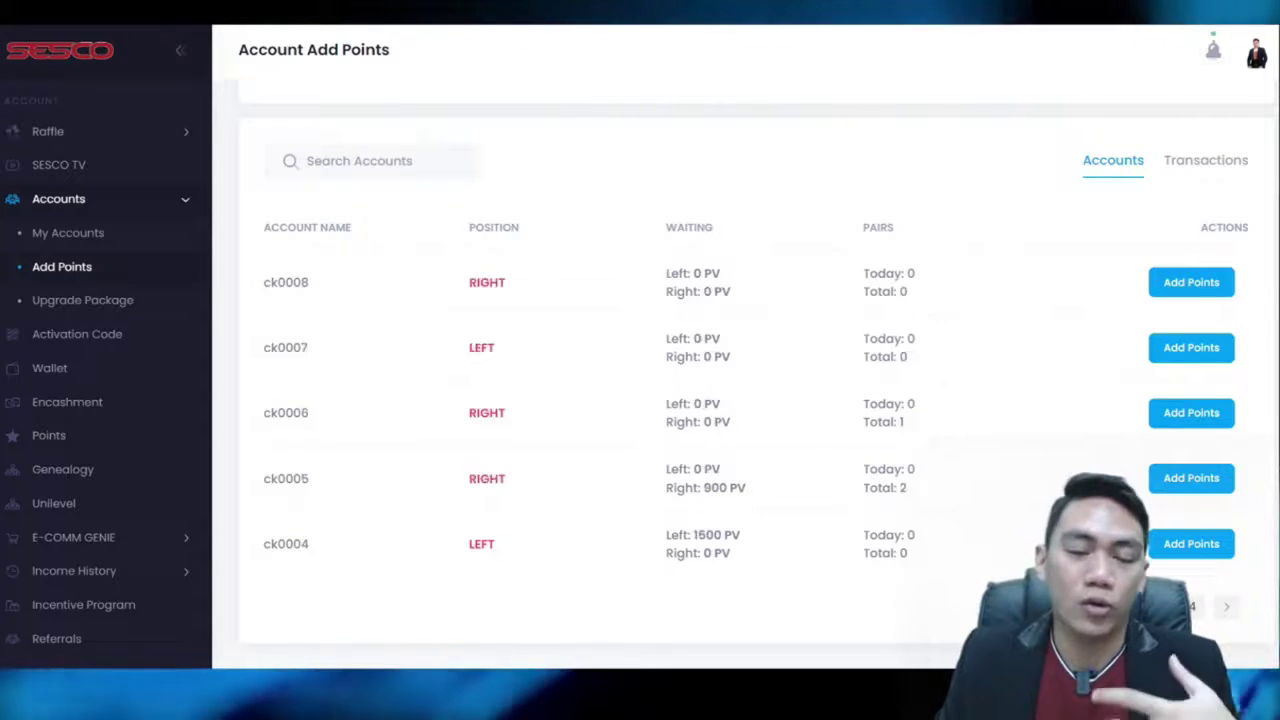
pyautogui.click(1190, 607)
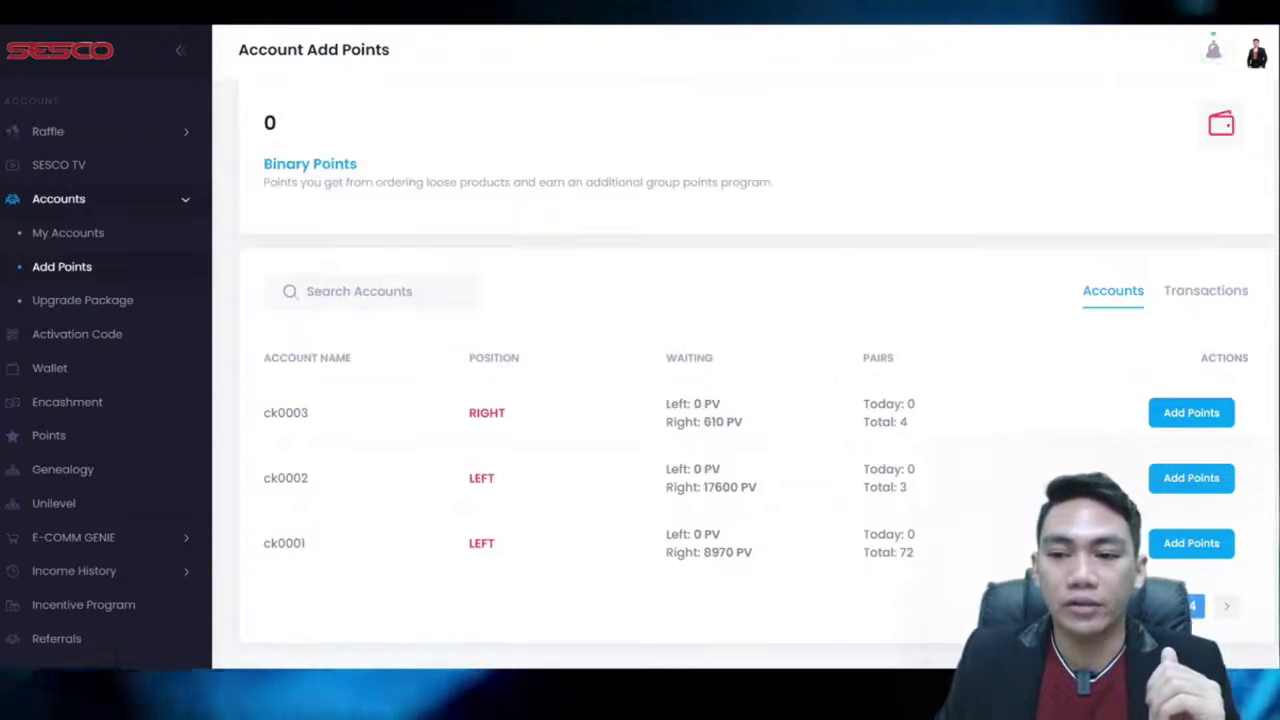
pyautogui.click(1082, 606)
pyautogui.scroll(2, 849, 340)
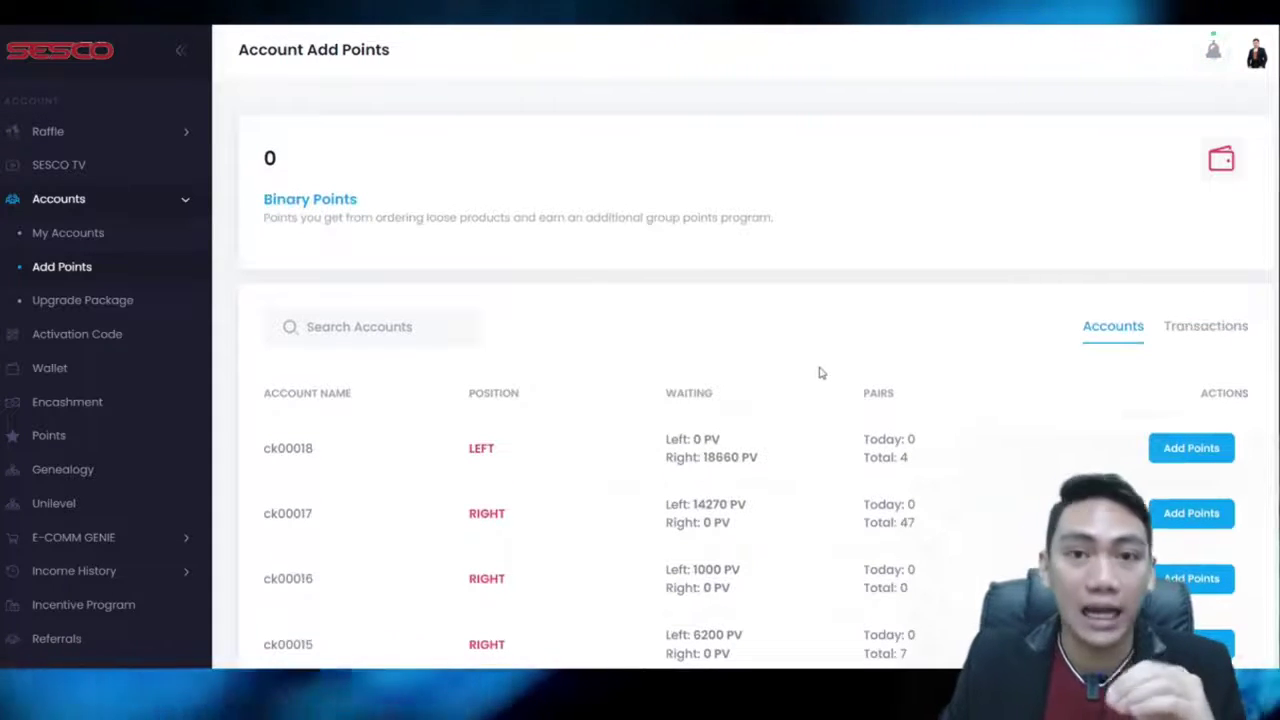
# Open the Add Points form for the fourth listed account and leave it without entering an amount
pyautogui.scroll(-2, 843, 371)
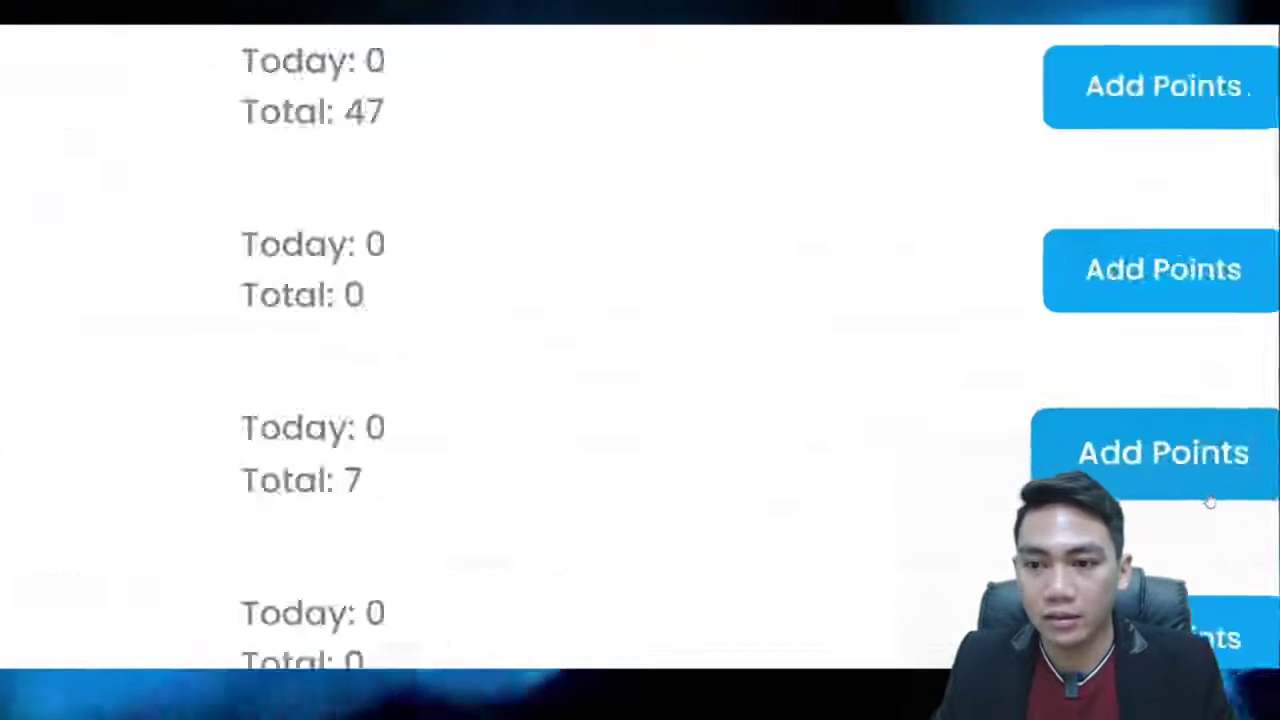
pyautogui.click(1206, 482)
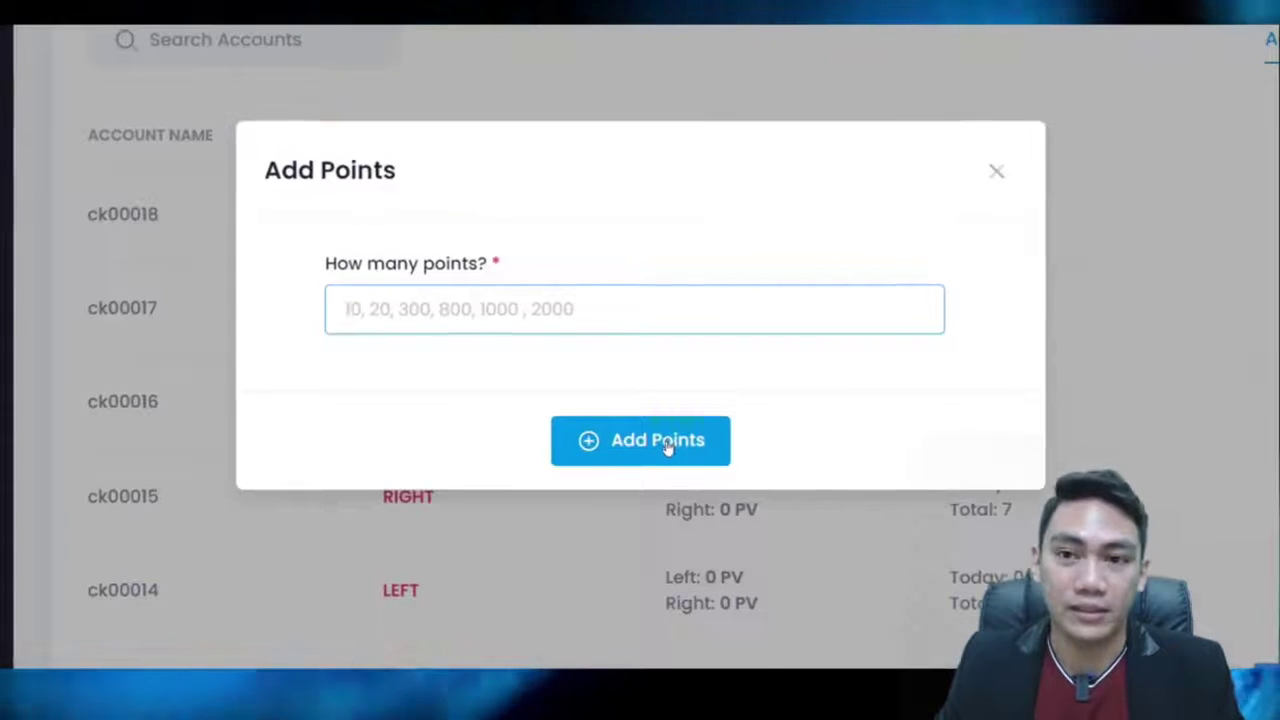
pyautogui.click(666, 447)
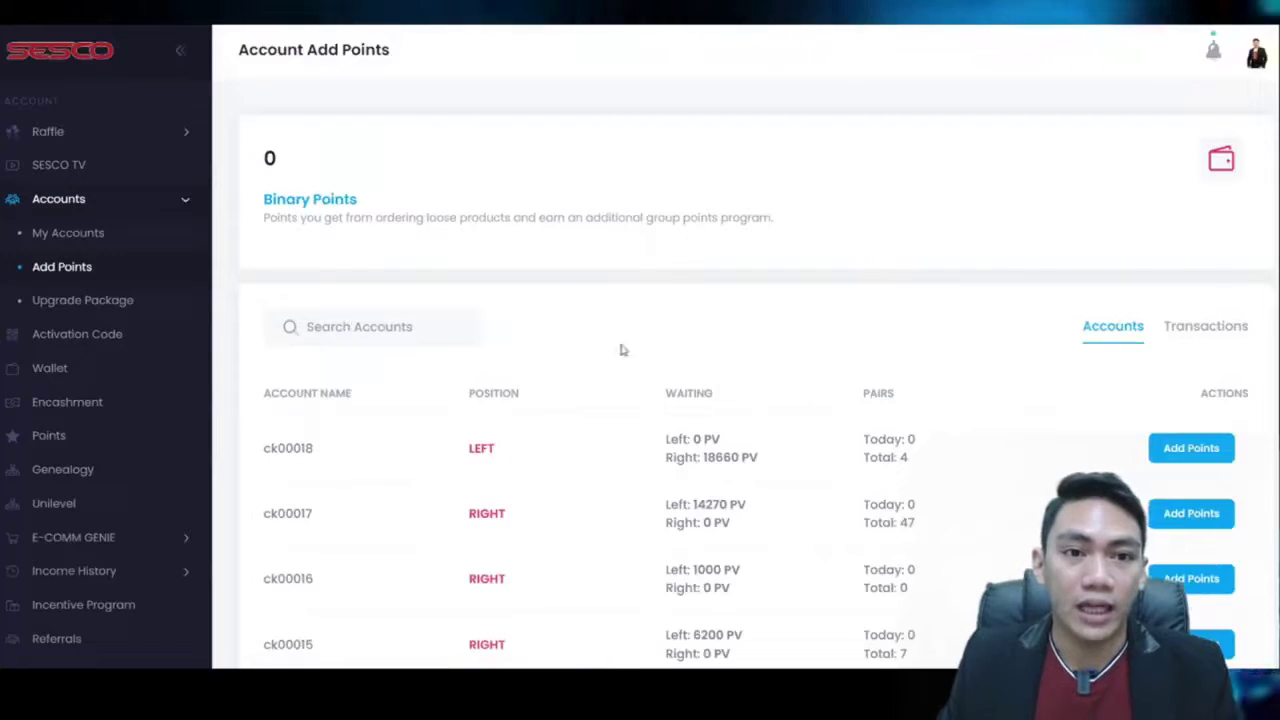
# Examine the fourth listed account's name and its waiting point values
pyautogui.scroll(-1, 620, 350)
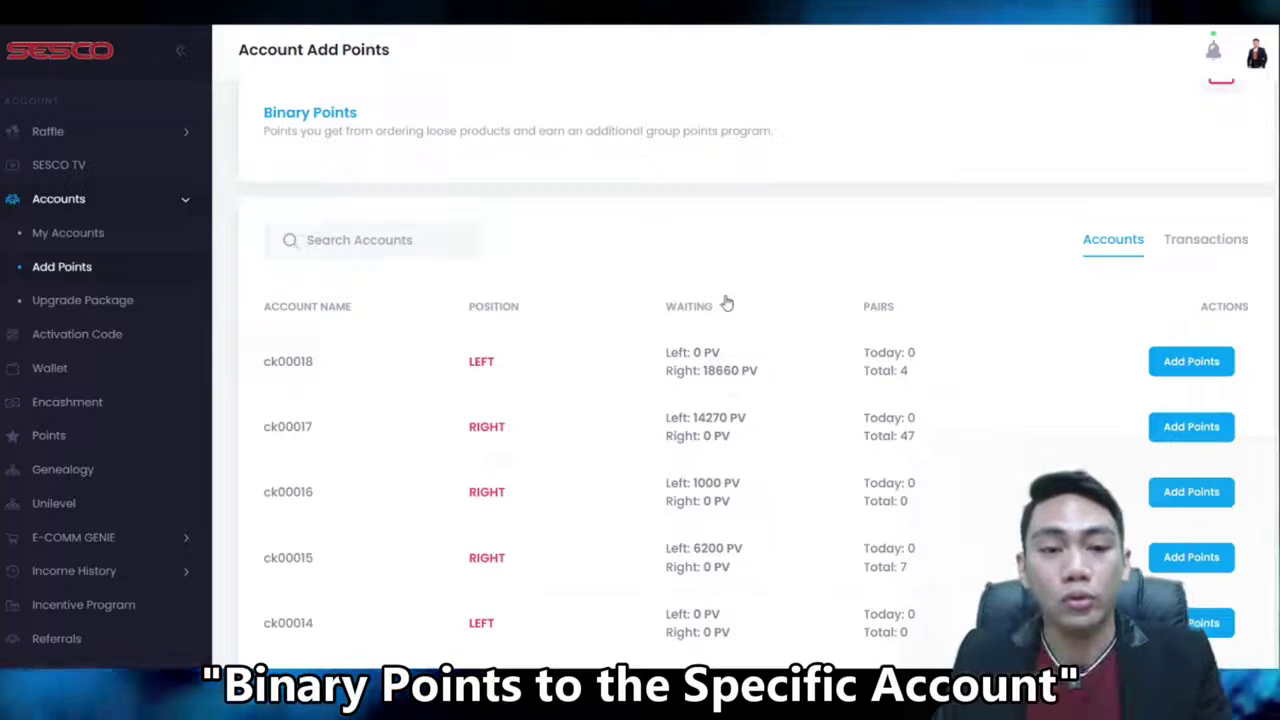
pyautogui.scroll(-1, 723, 300)
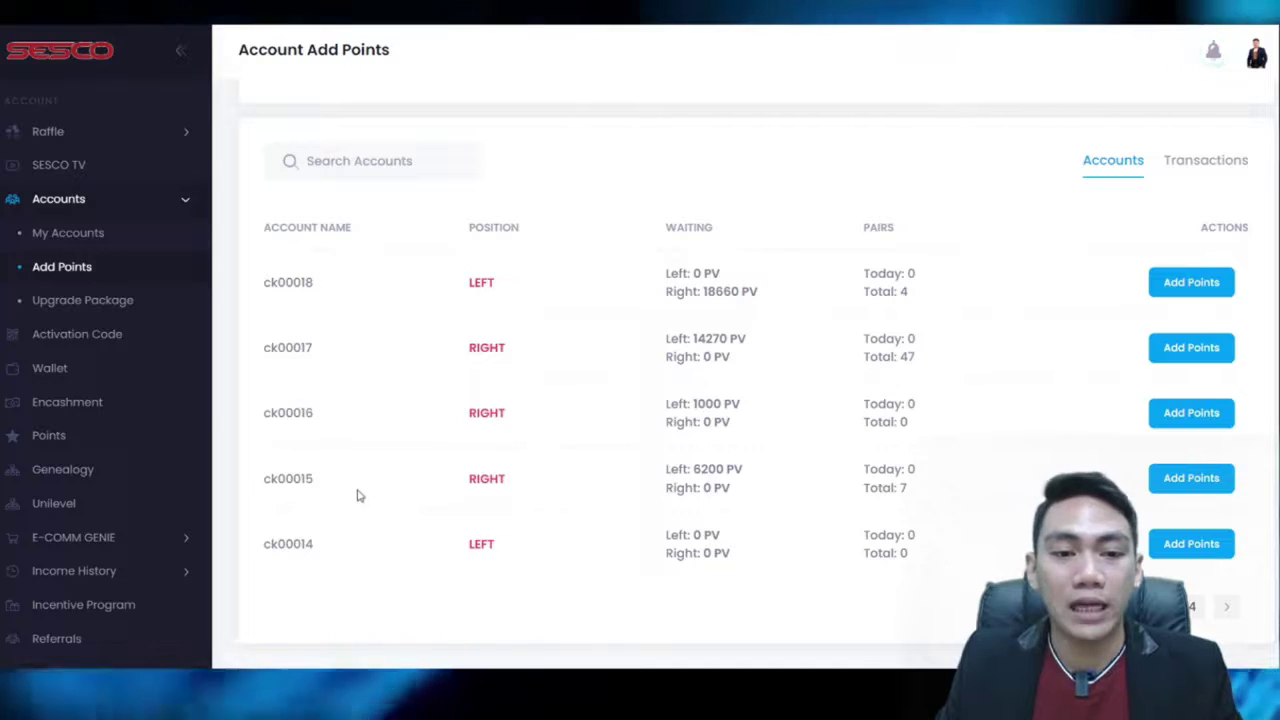
pyautogui.moveTo(271, 483); pyautogui.dragTo(344, 481)
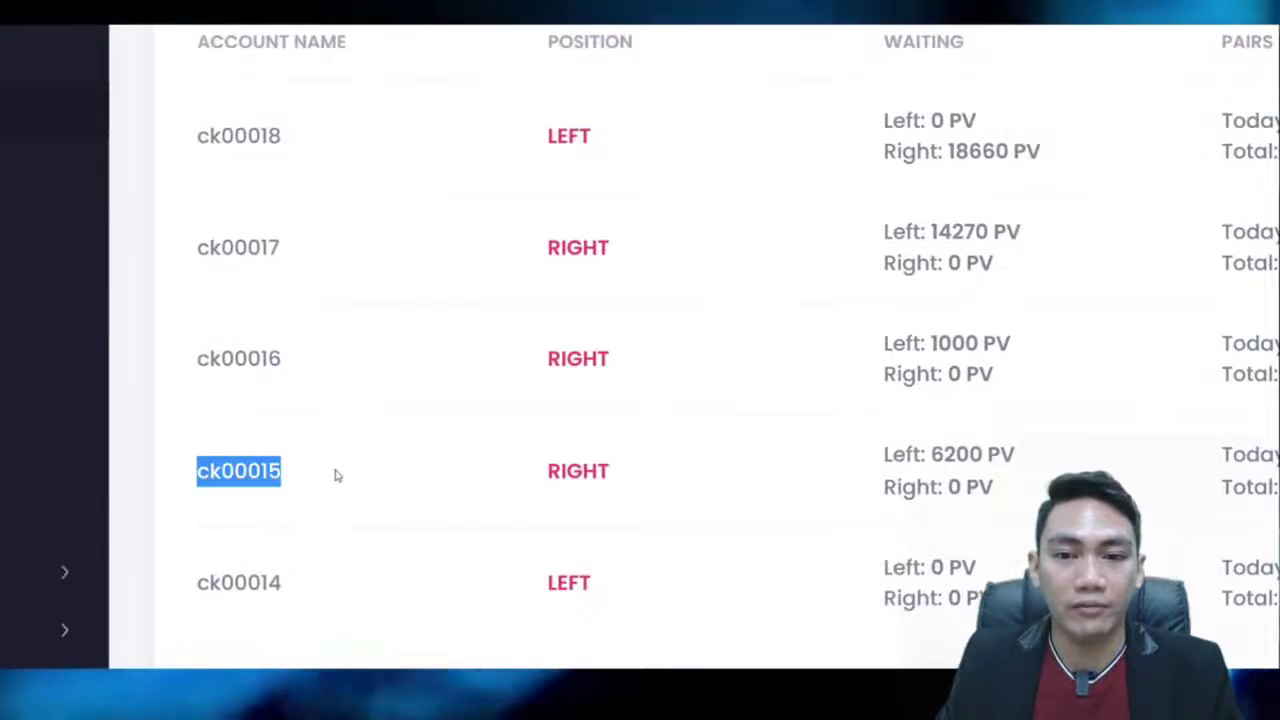
pyautogui.click(337, 476)
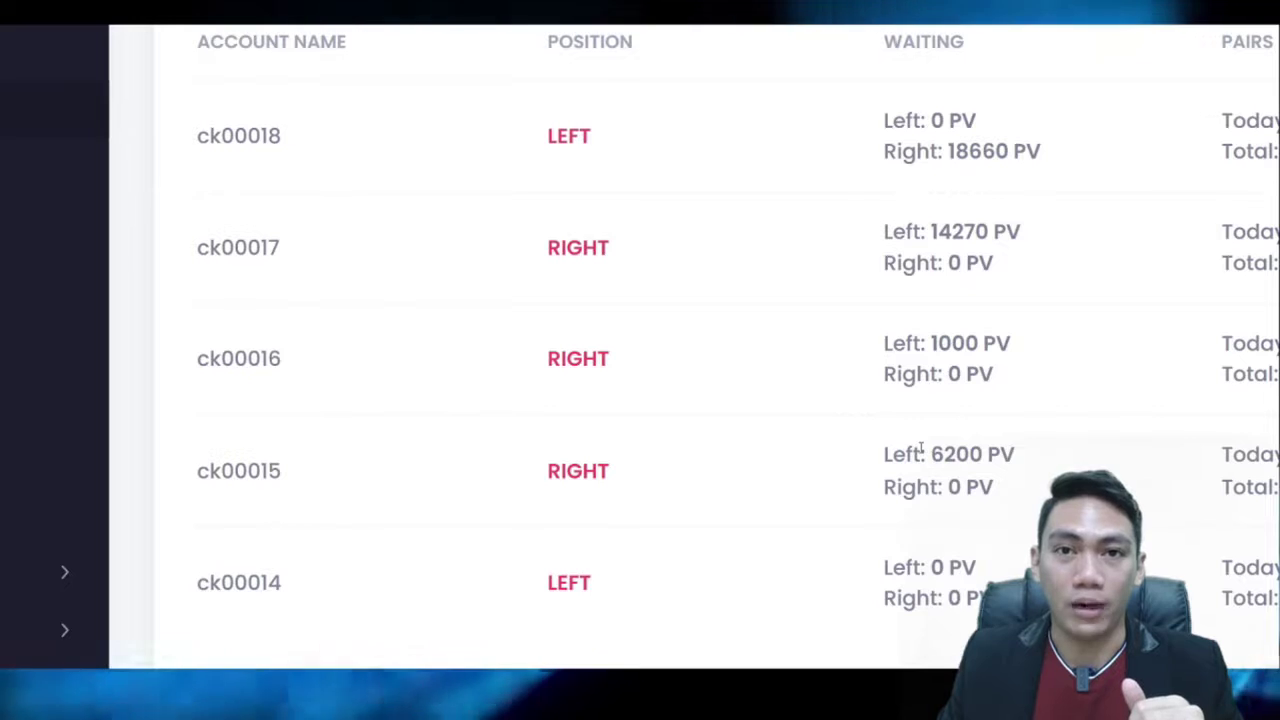
pyautogui.moveTo(282, 480)
pyautogui.mouseDown()
pyautogui.moveTo(143, 477)
pyautogui.moveTo(293, 478)
pyautogui.mouseUp()
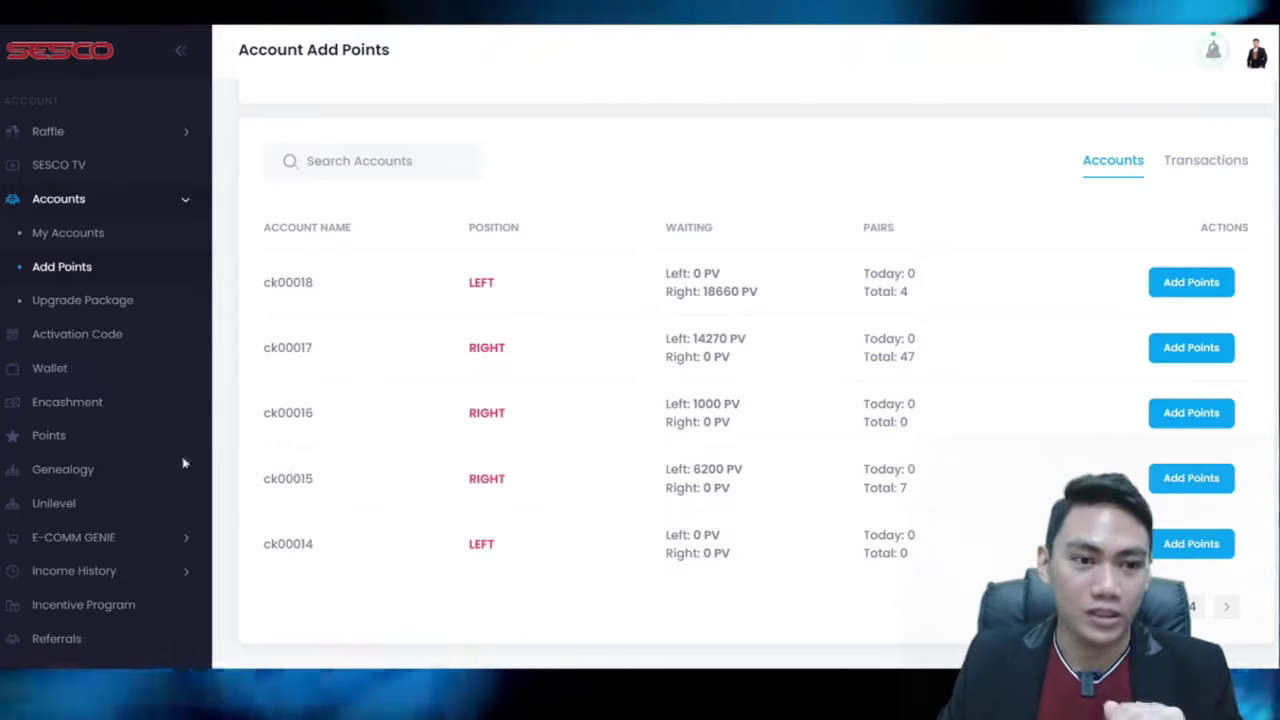
# Open the Incentive Program page and check the incentive points of the upper Reseller Booster Package account on page 2
pyautogui.scroll(-2, 150, 420)
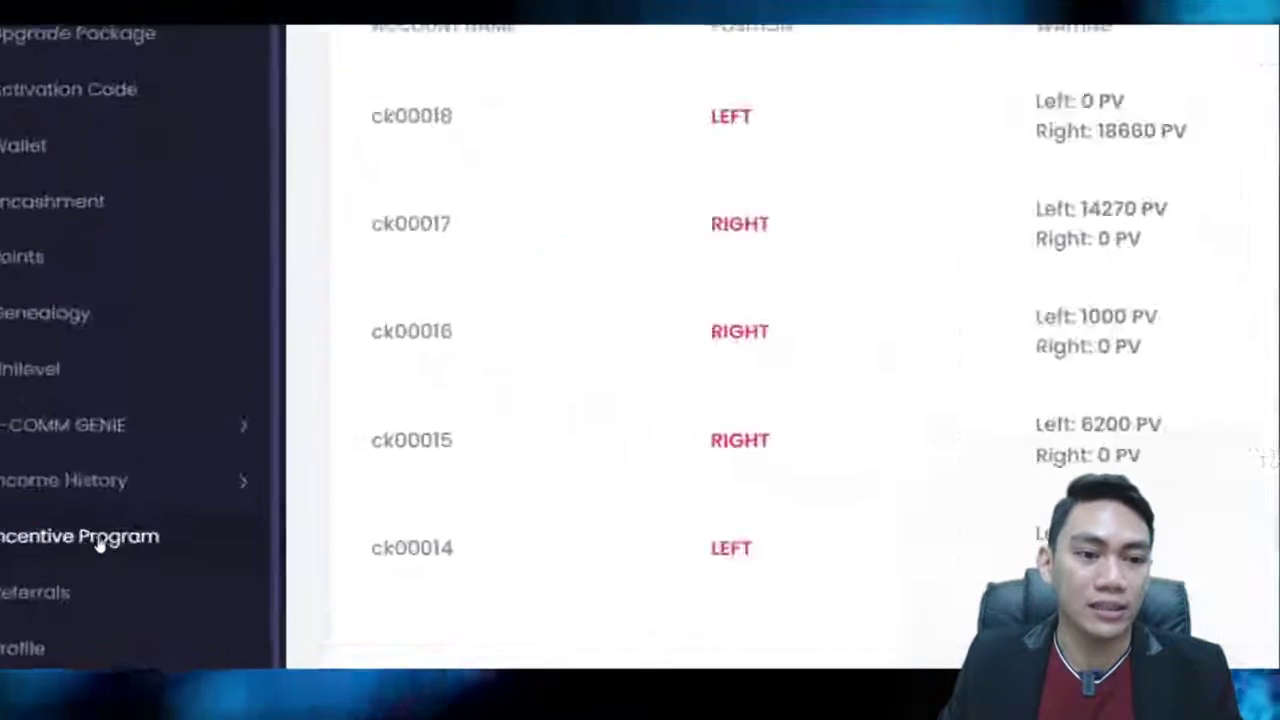
pyautogui.click(155, 530)
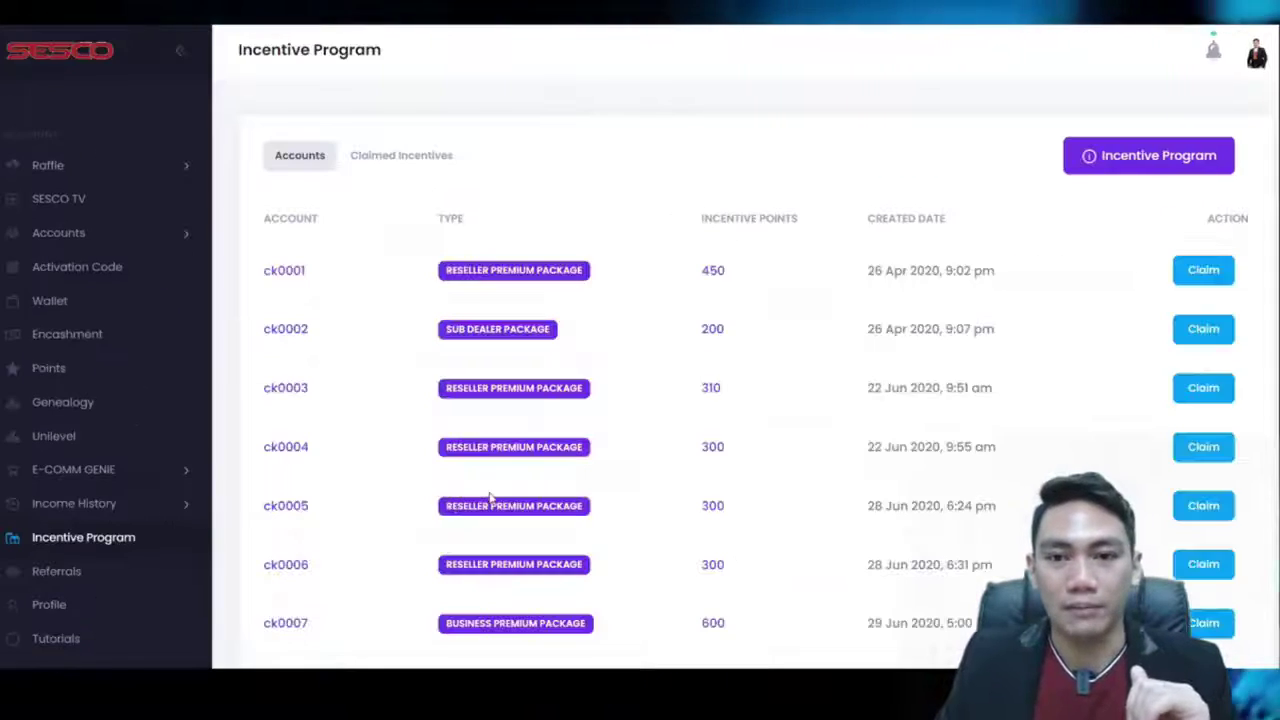
pyautogui.scroll(-2, 646, 371)
pyautogui.scroll(-2, 528, 378)
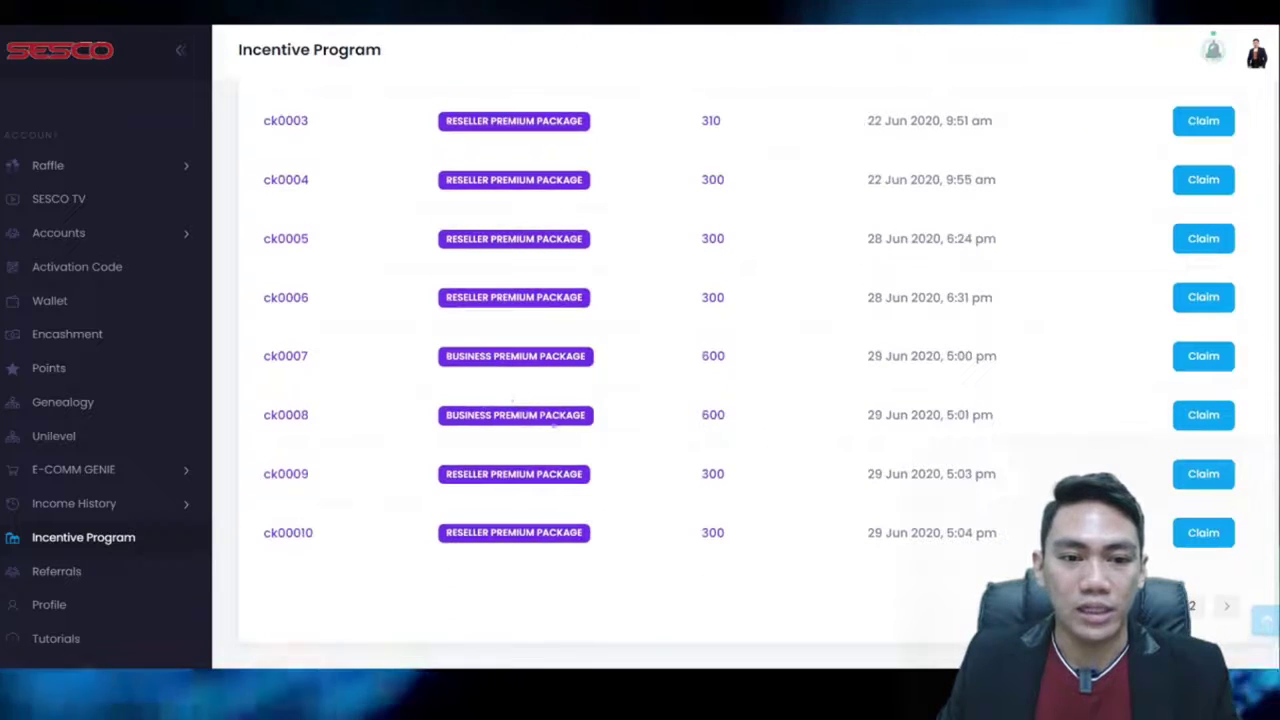
pyautogui.click(1191, 606)
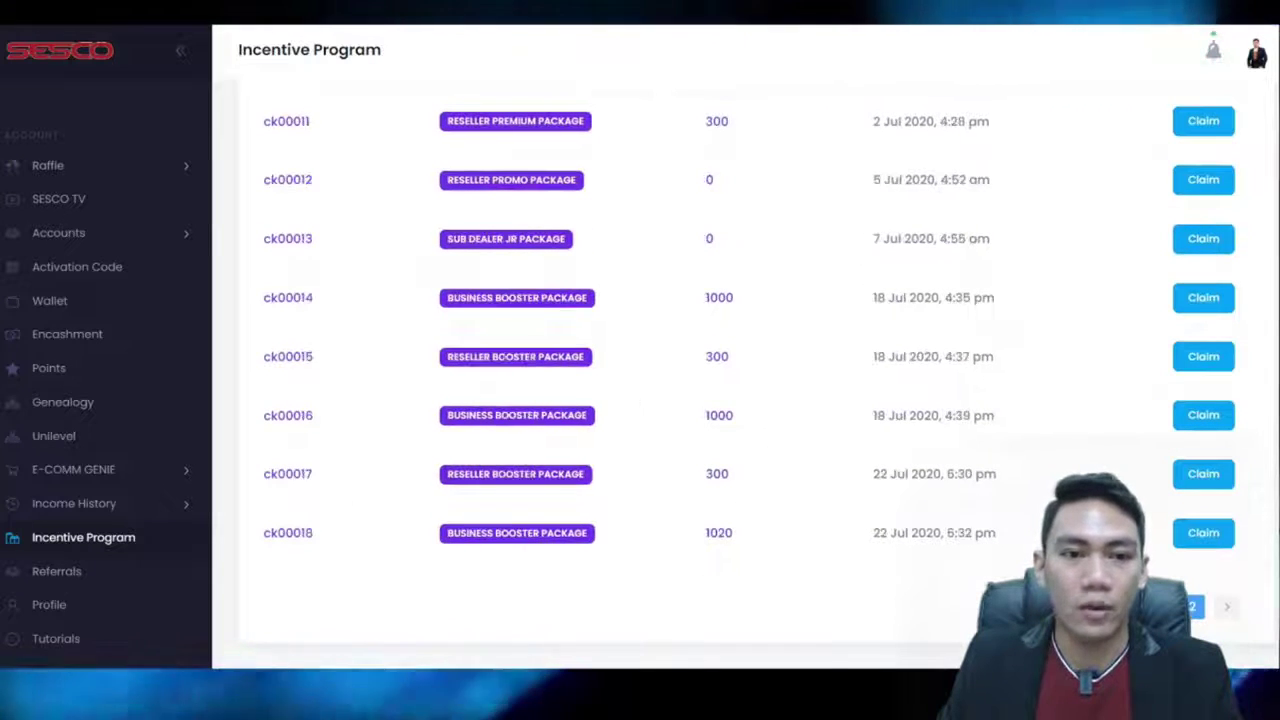
pyautogui.click(709, 361)
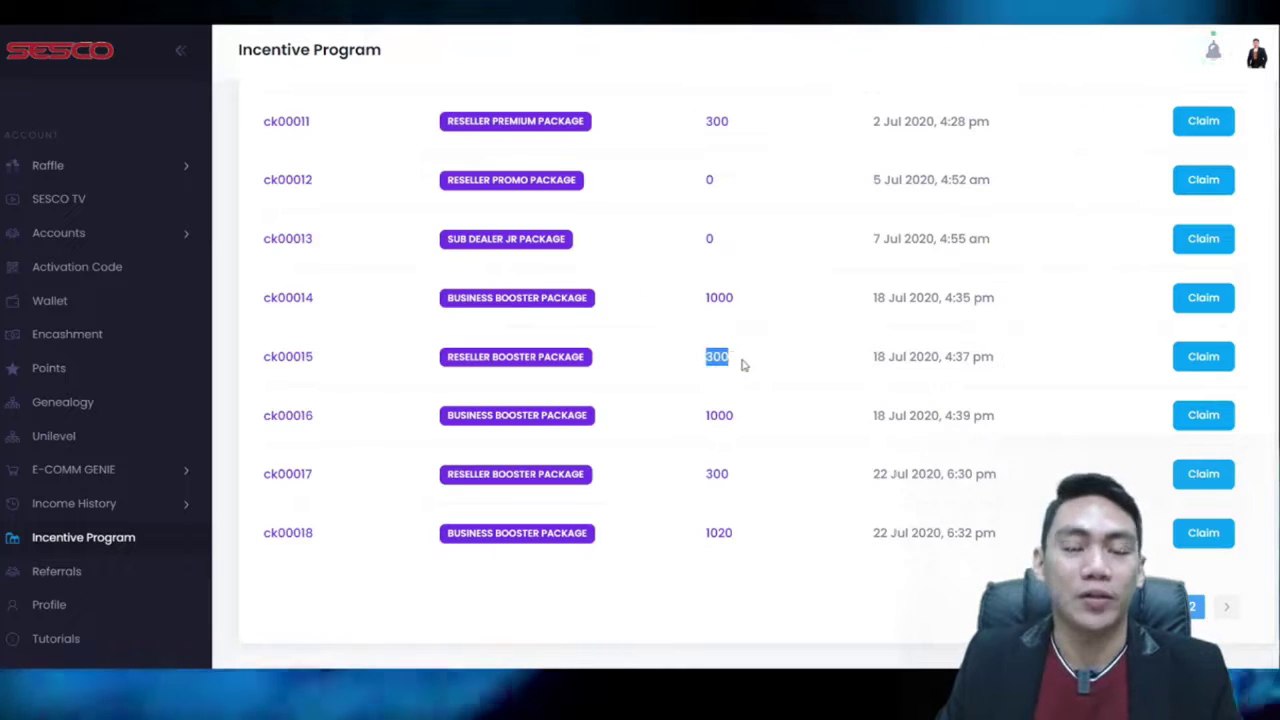
pyautogui.click(727, 357)
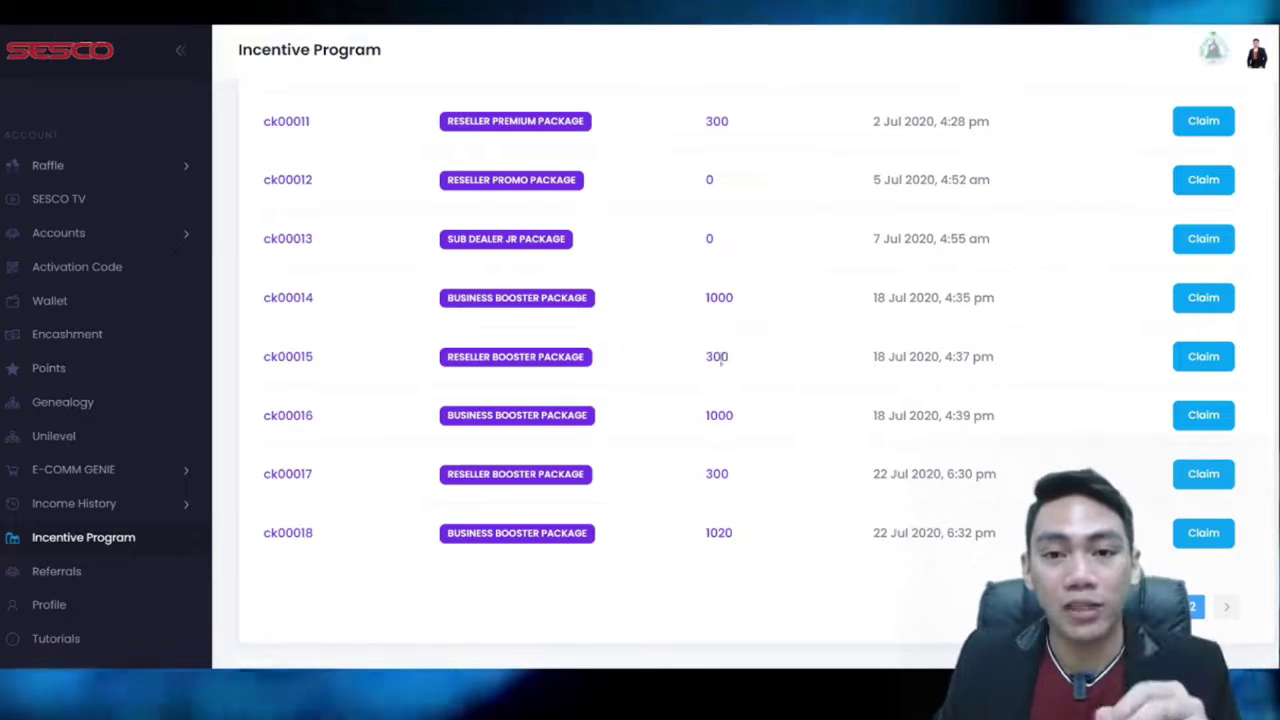
pyautogui.click(740, 360)
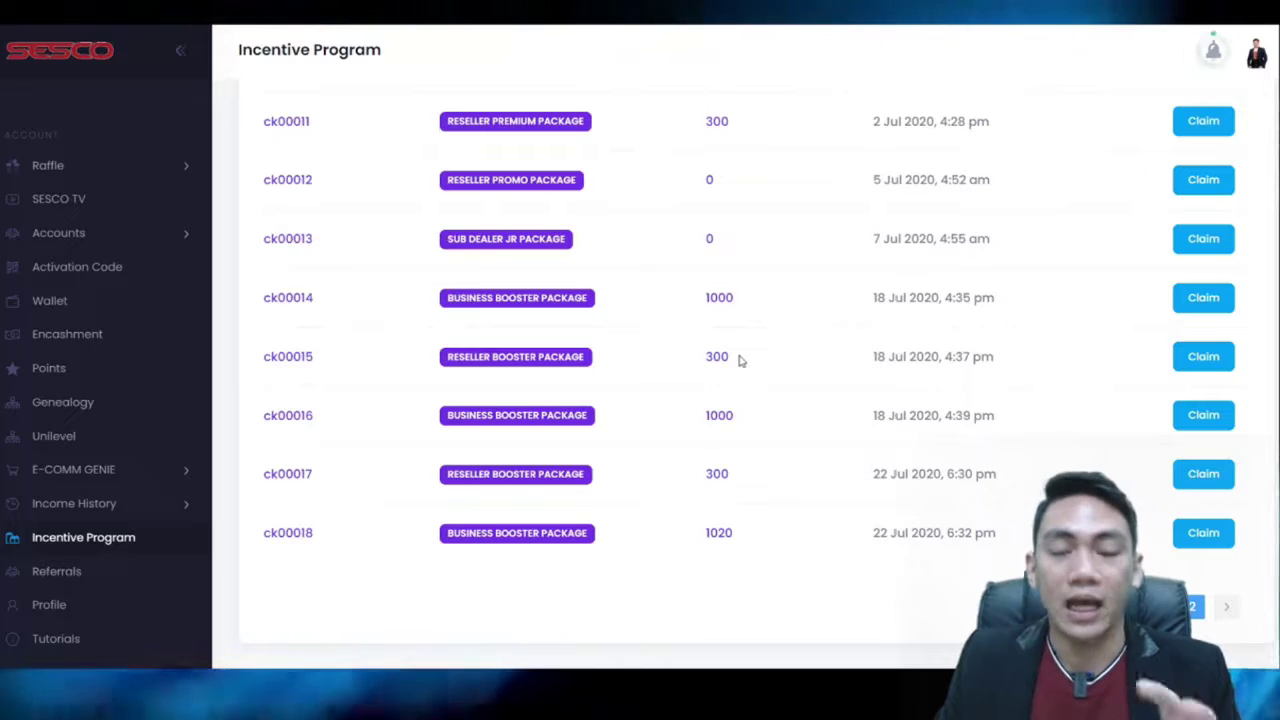